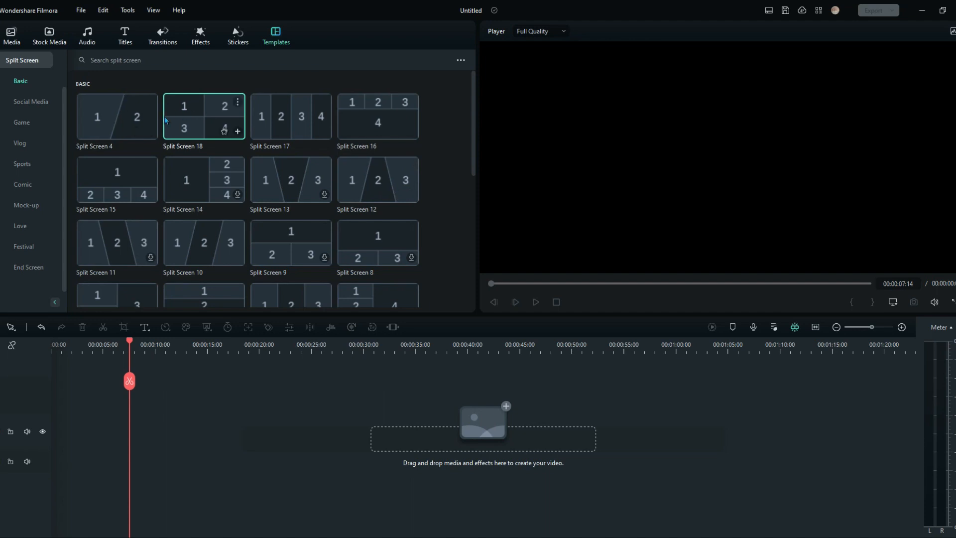
Step: Preview the basic split screen templates and add Split Screen 4 at the start of the timeline with its default settings
left_click(124, 95)
left_click(194, 132)
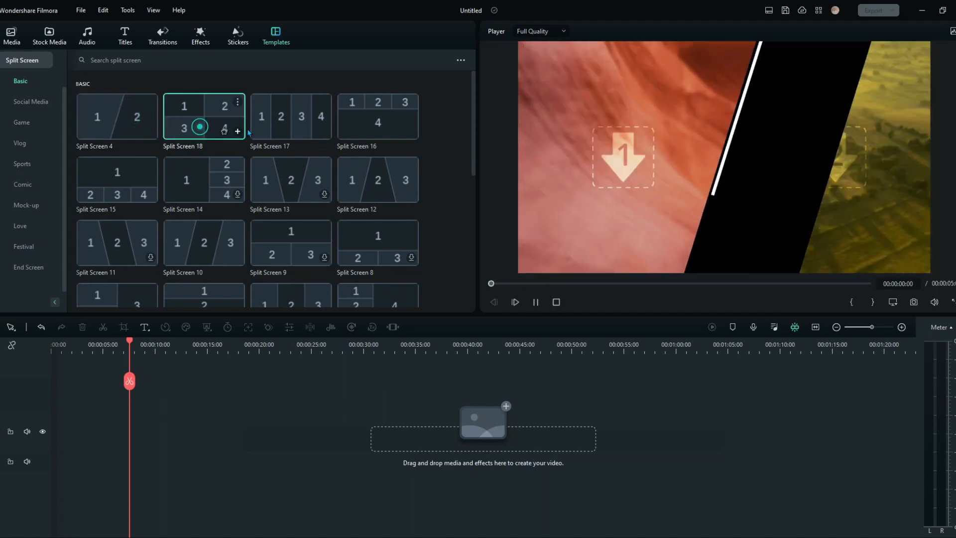
left_click(286, 126)
left_click(394, 123)
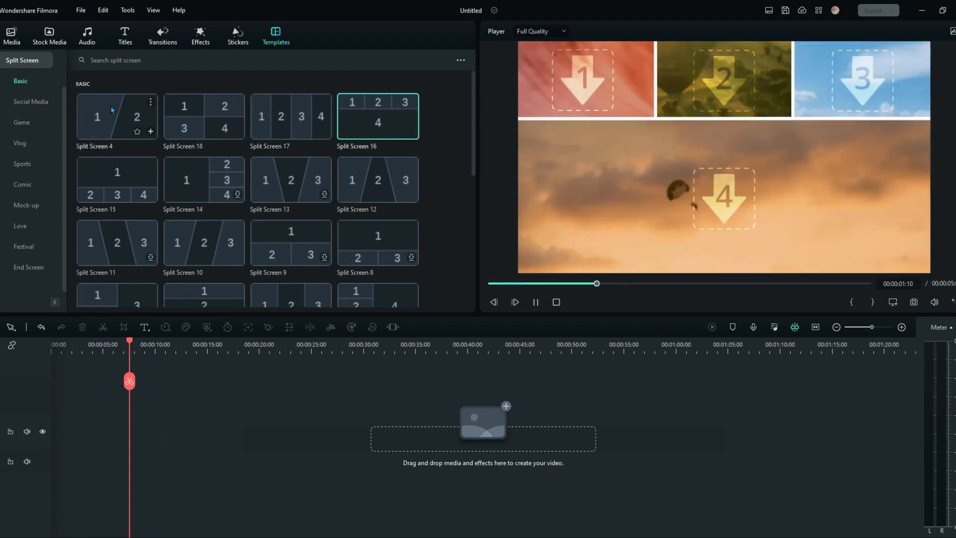
left_click_drag(132, 113, 69, 430)
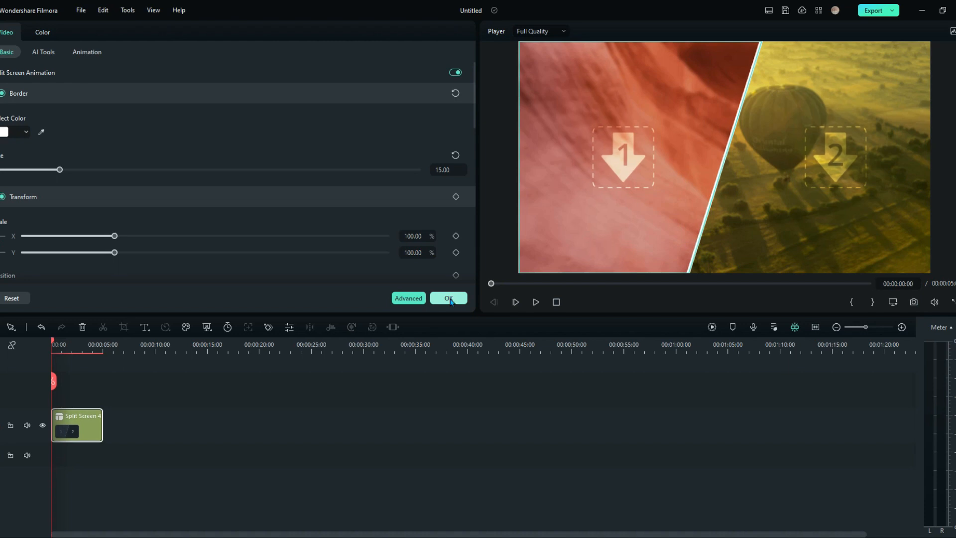
left_click(452, 298)
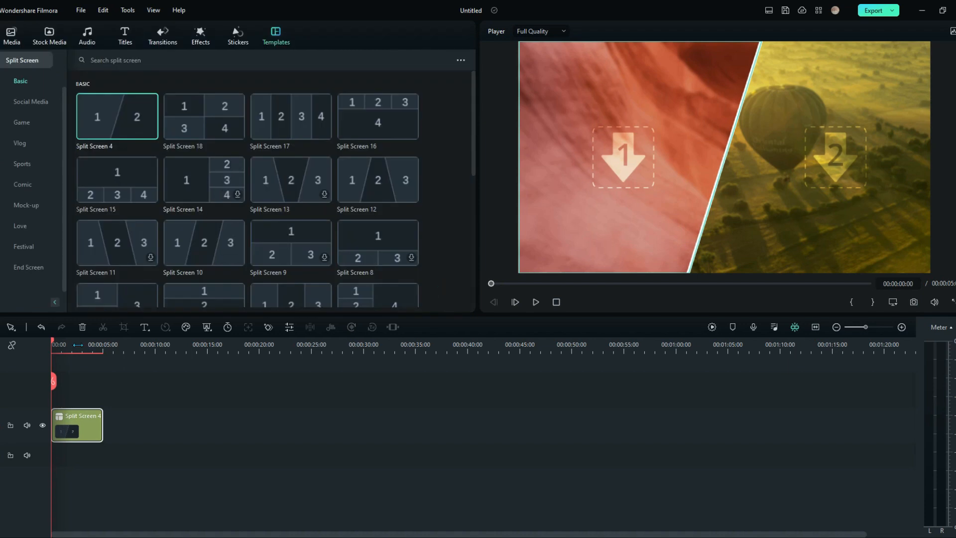
Step: Play back the Split Screen 4 clip and scrub through its opening animation
left_click(536, 303)
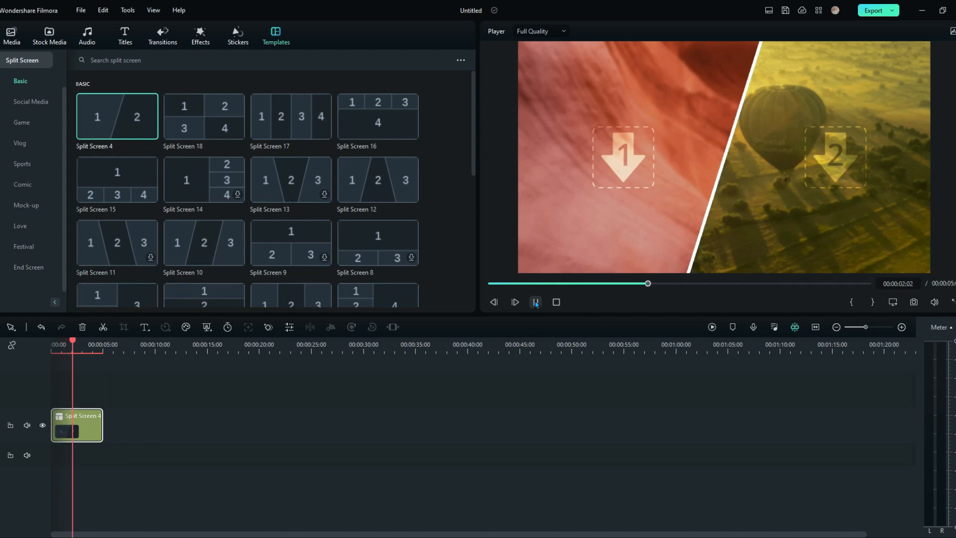
left_click(536, 302)
left_click(66, 351)
left_click(61, 351)
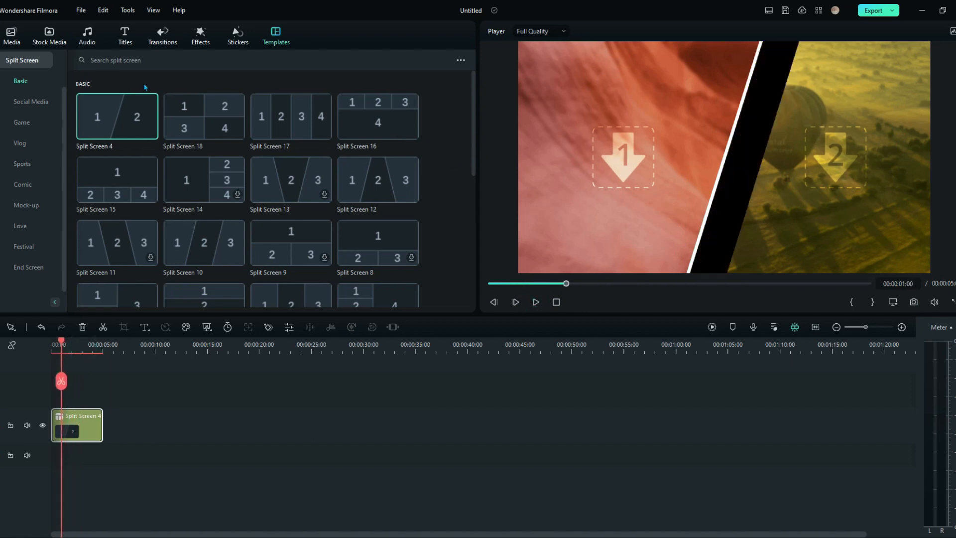
left_click_drag(61, 343, 72, 349)
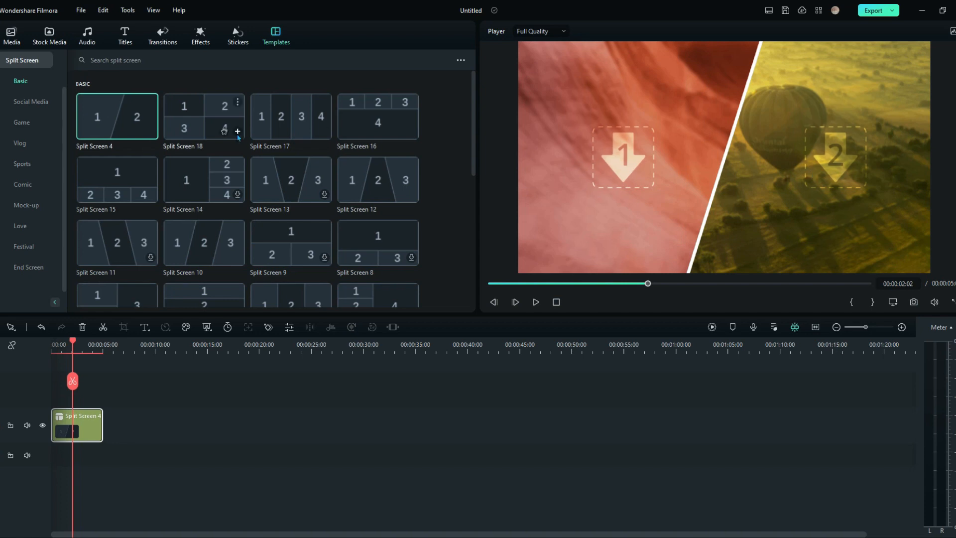
Step: Fill pane 1 of the Split Screen 4 clip with Screenshot_7124 and pane 2 with Screenshot_7120
left_click(12, 36)
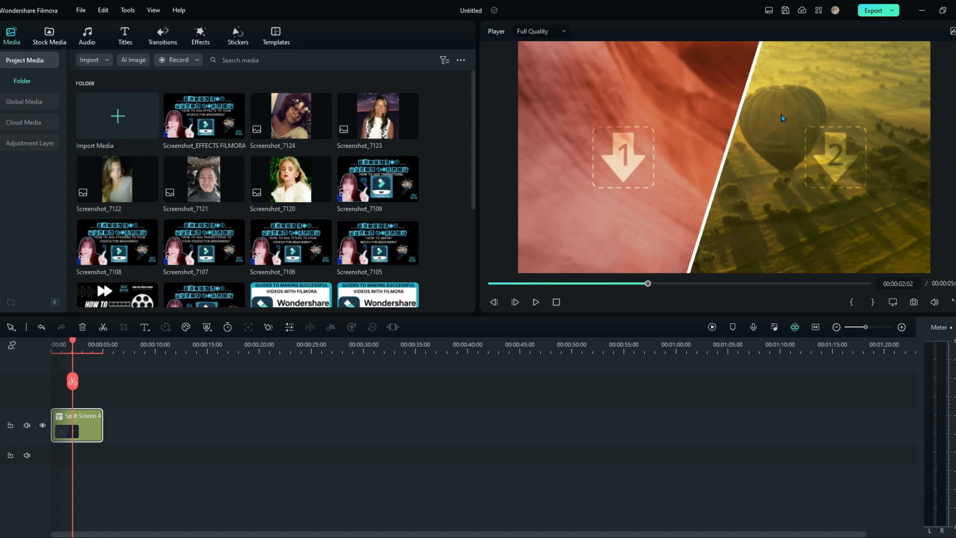
double_click(293, 120)
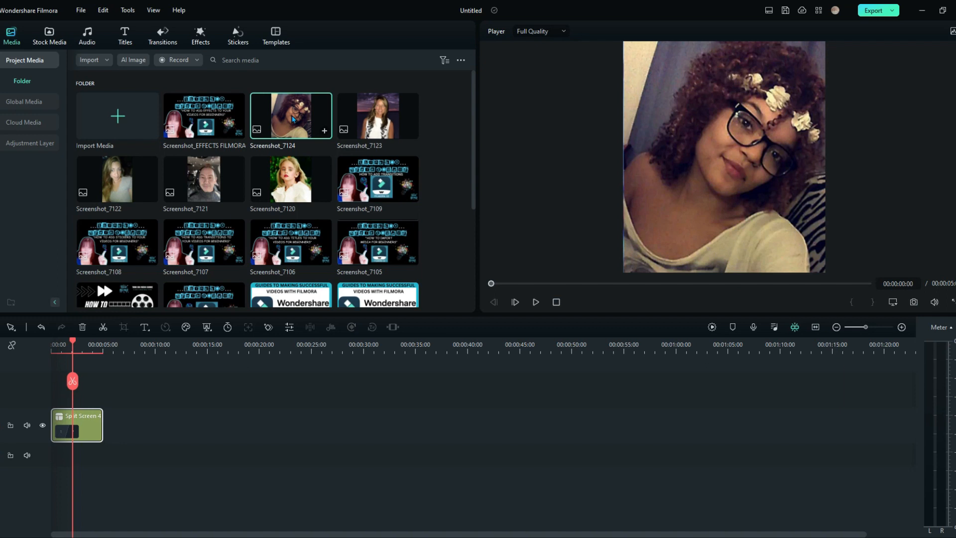
left_click(65, 348)
left_click_drag(291, 119, 582, 145)
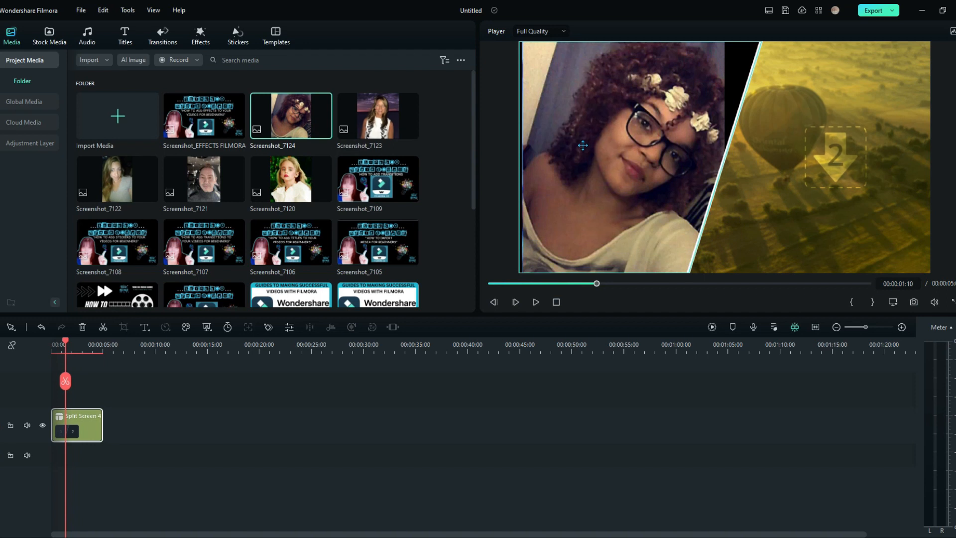
left_click(288, 179)
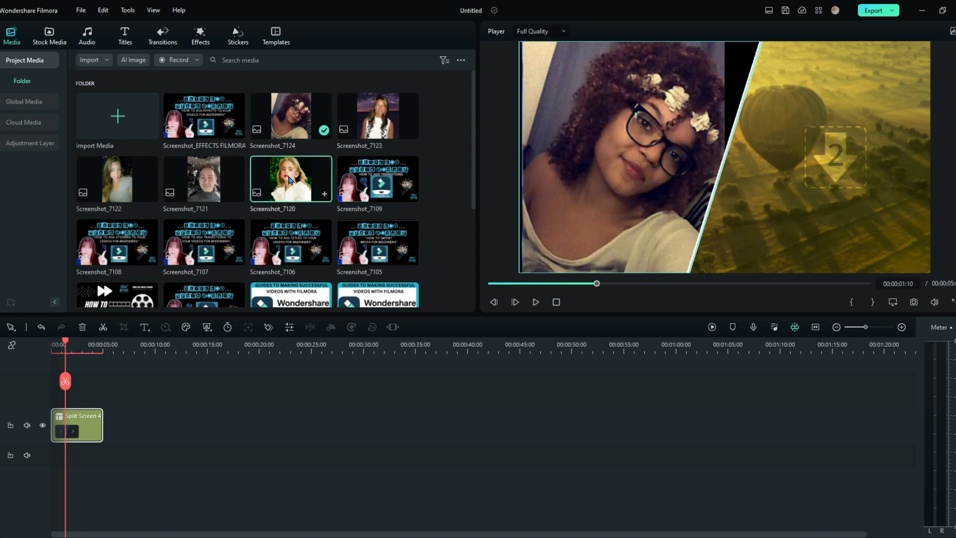
left_click_drag(288, 179, 822, 186)
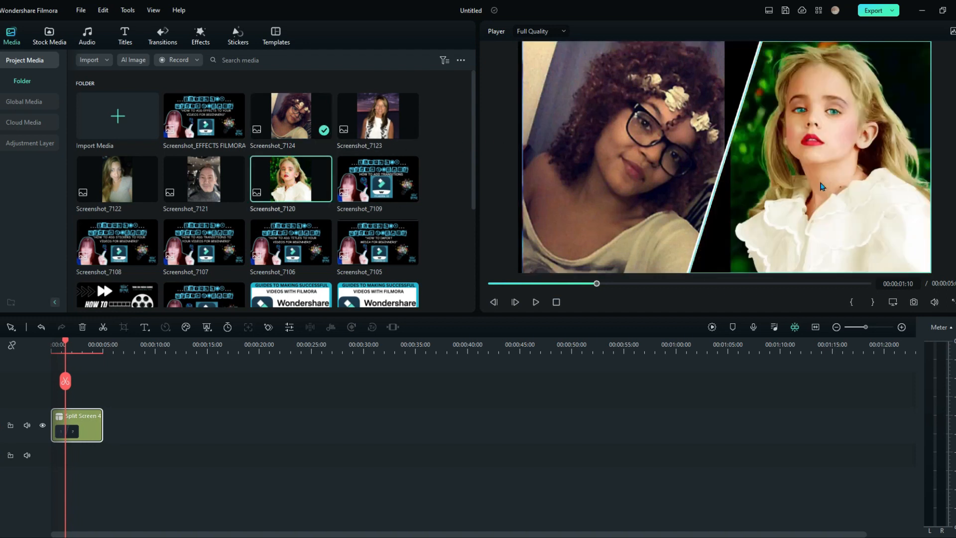
Step: Enlarge the Screenshot_7124 photo and reposition it so it fills pane 1 of the split screen
left_click(652, 165)
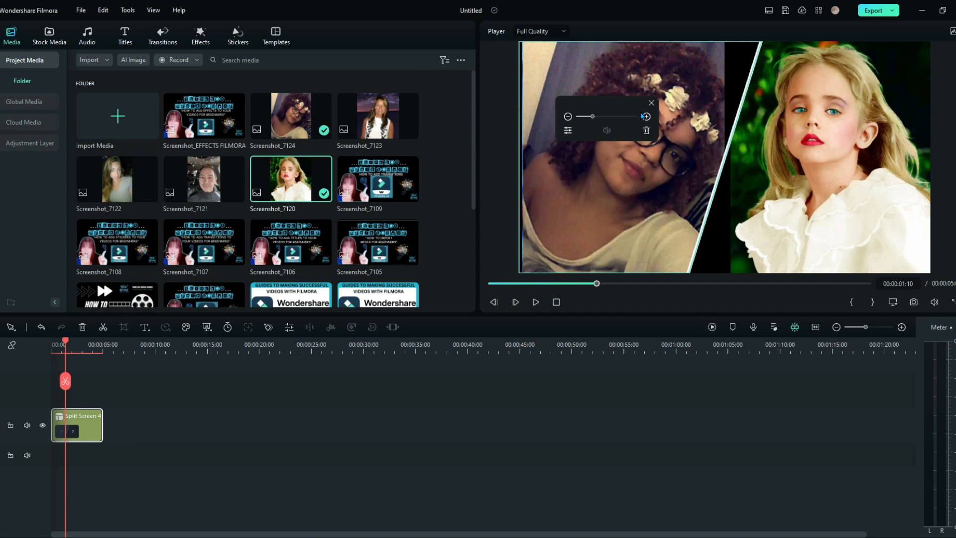
left_click_drag(594, 121, 599, 203)
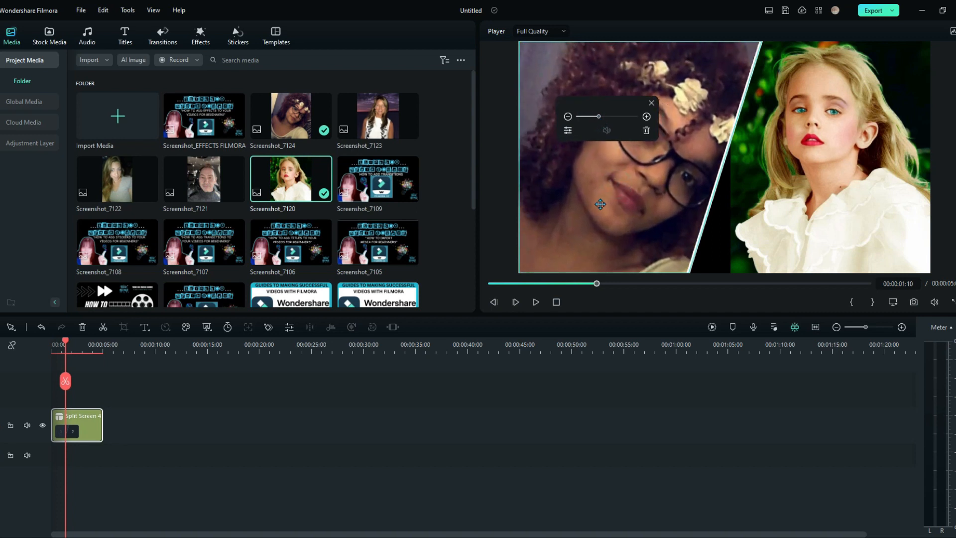
left_click(652, 105)
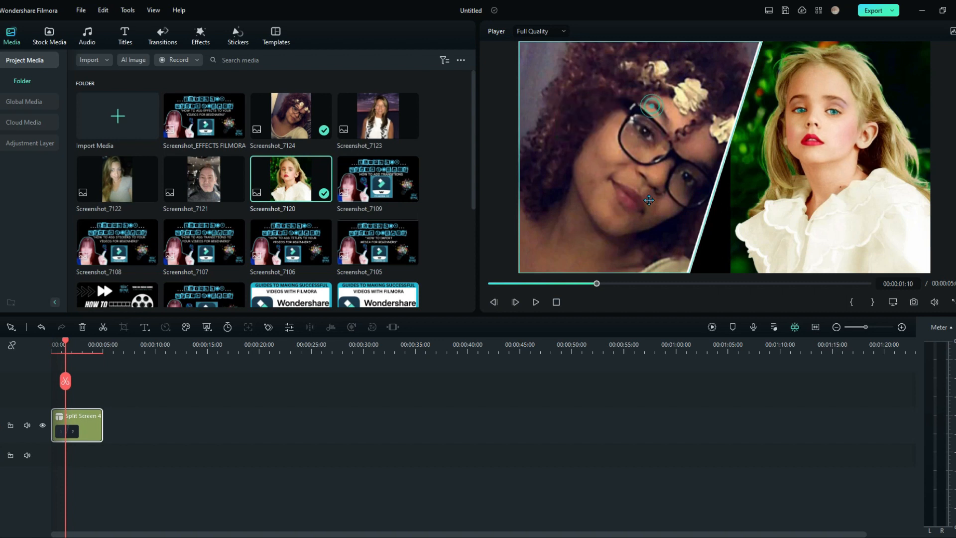
Step: Enlarge the Screenshot_7120 photo and shift it so it fills pane 2 of the split screen
left_click(778, 181)
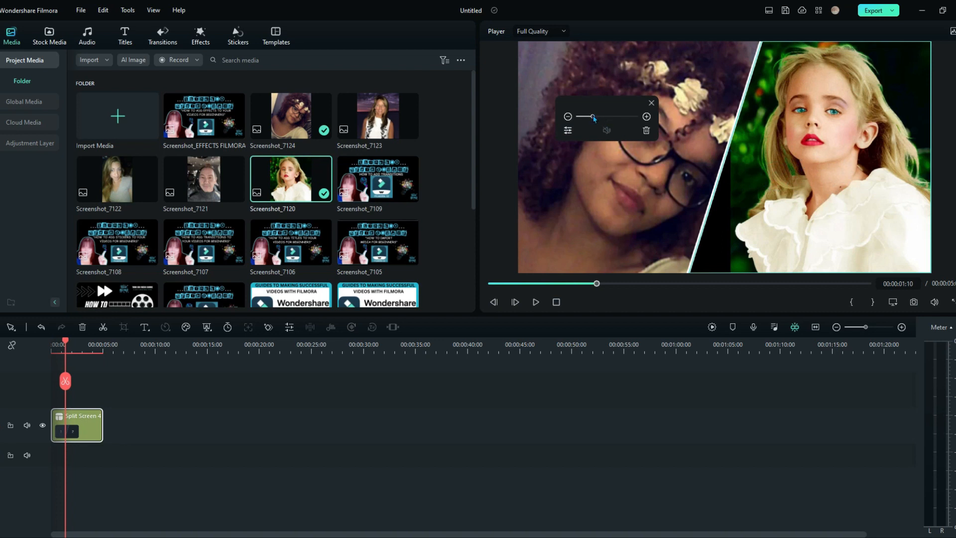
left_click_drag(593, 117, 599, 118)
left_click_drag(795, 145, 799, 170)
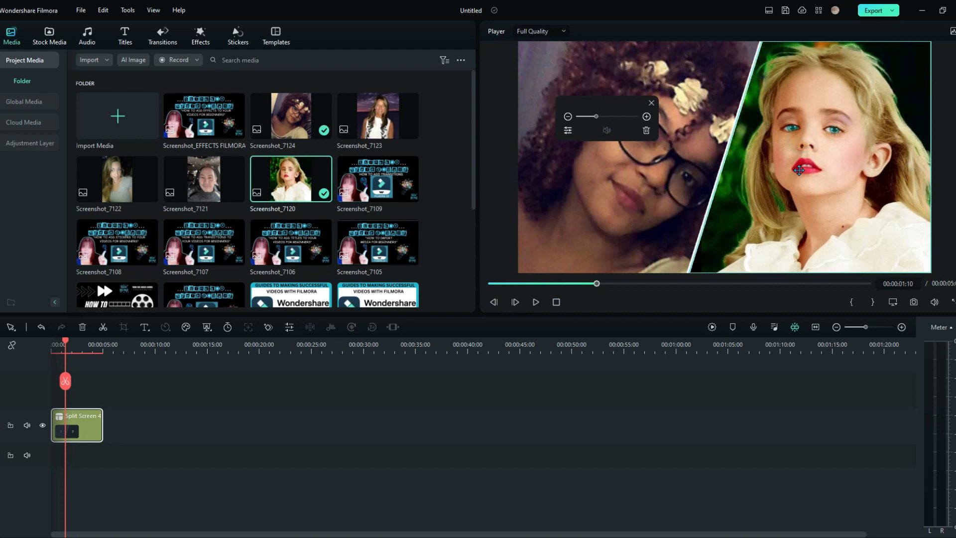
left_click(651, 103)
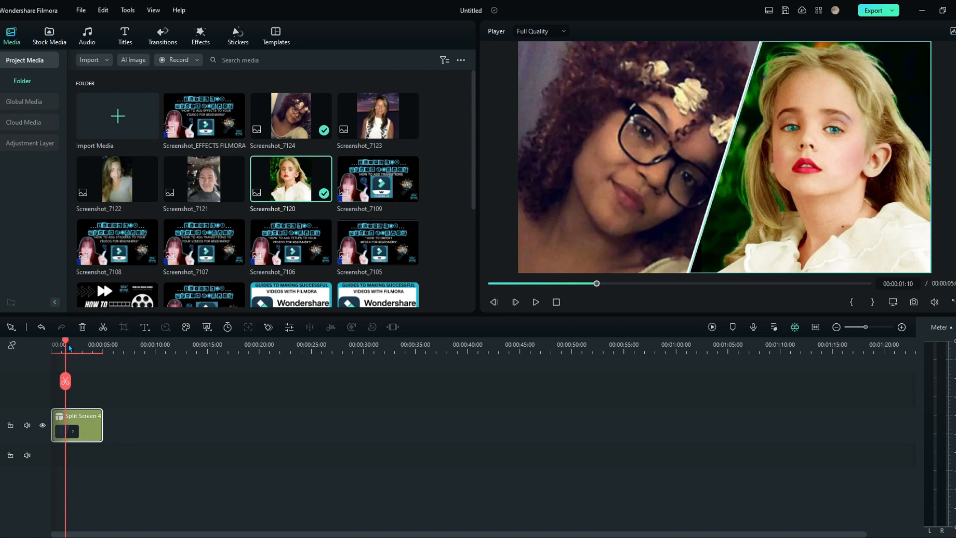
Step: Play the filled Split Screen 4 clip from the beginning to check its animation
left_click_drag(69, 347, 51, 348)
left_click(536, 302)
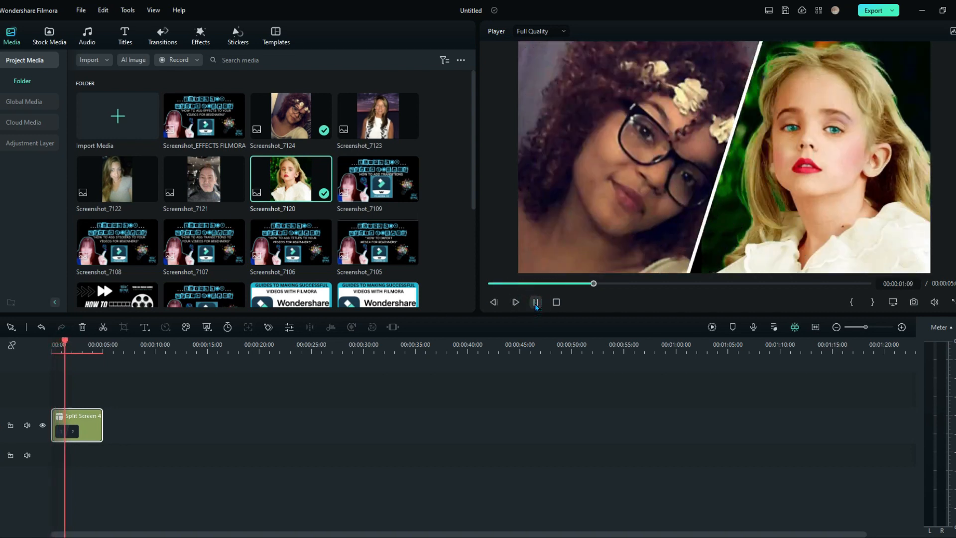
left_click(536, 302)
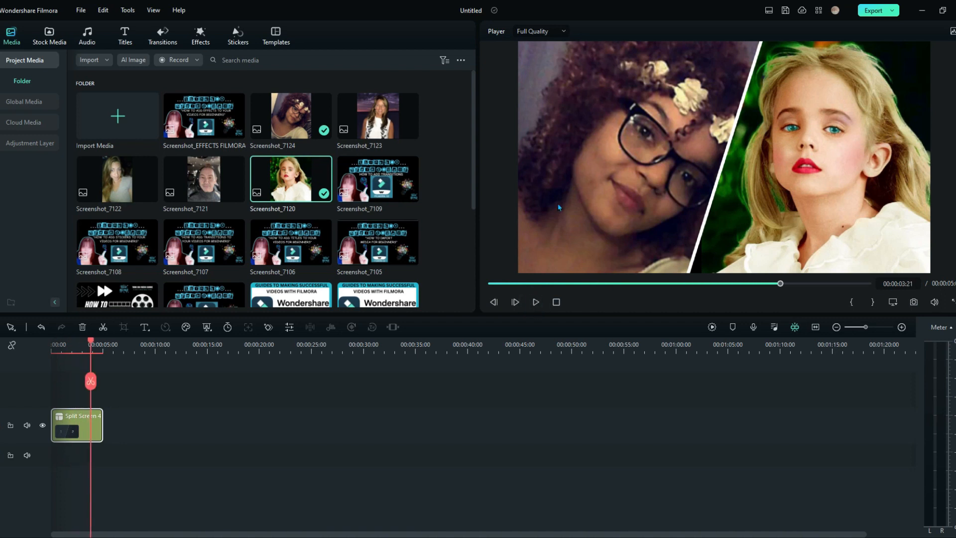
Step: Add the Wedding Presentation Split 01 template from the Love category directly after the Split Screen 4 clip
left_click(277, 45)
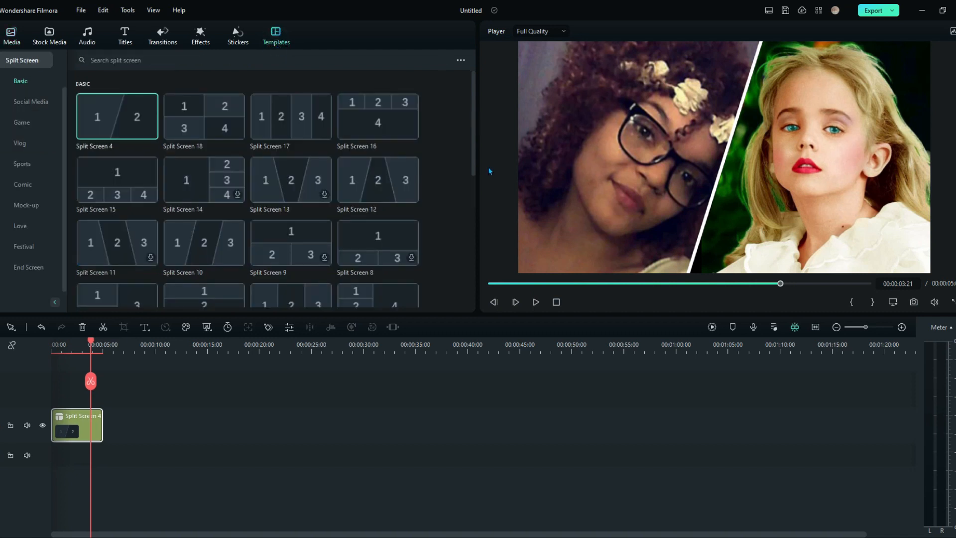
left_click(23, 228)
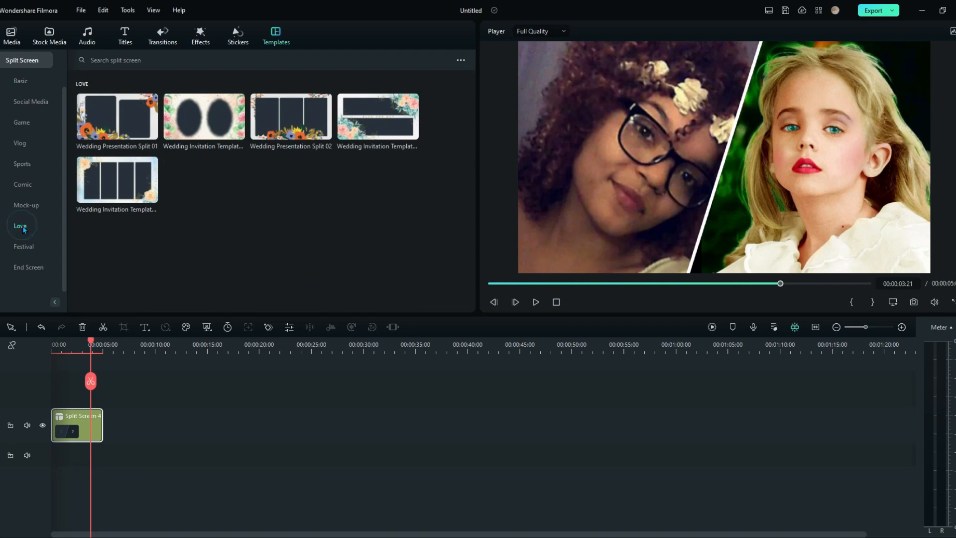
mouse_move(361, 142)
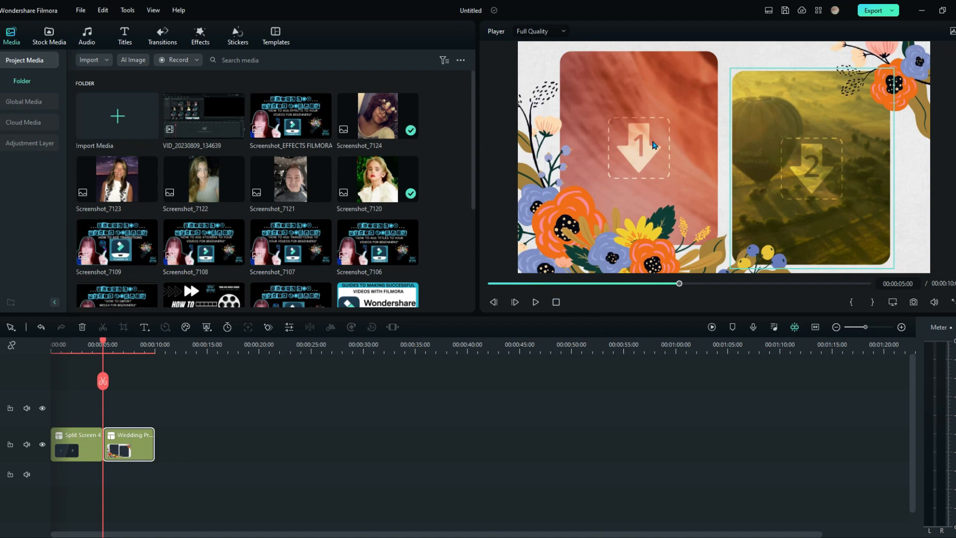
Step: Fill the wedding template's frame 1 with Screenshot_7123, repositioned within the frame, and frame 2 with Screenshot_7121
left_click_drag(122, 187, 601, 164)
left_click_drag(619, 133, 629, 145)
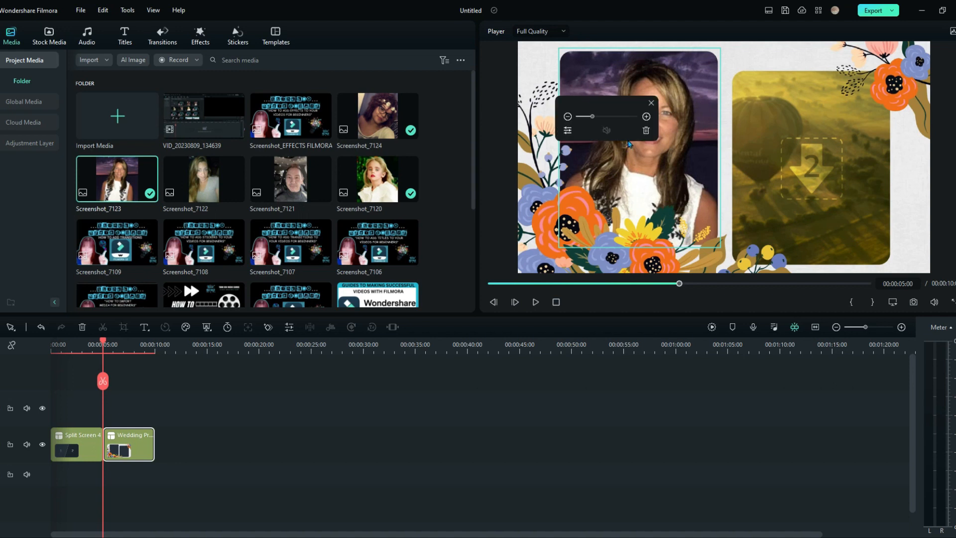
left_click(648, 102)
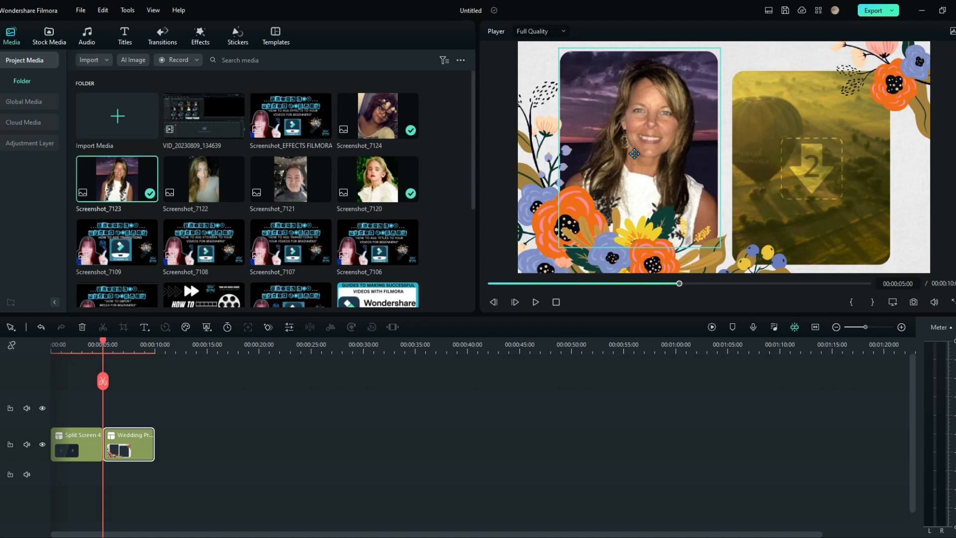
left_click_drag(634, 154, 647, 172)
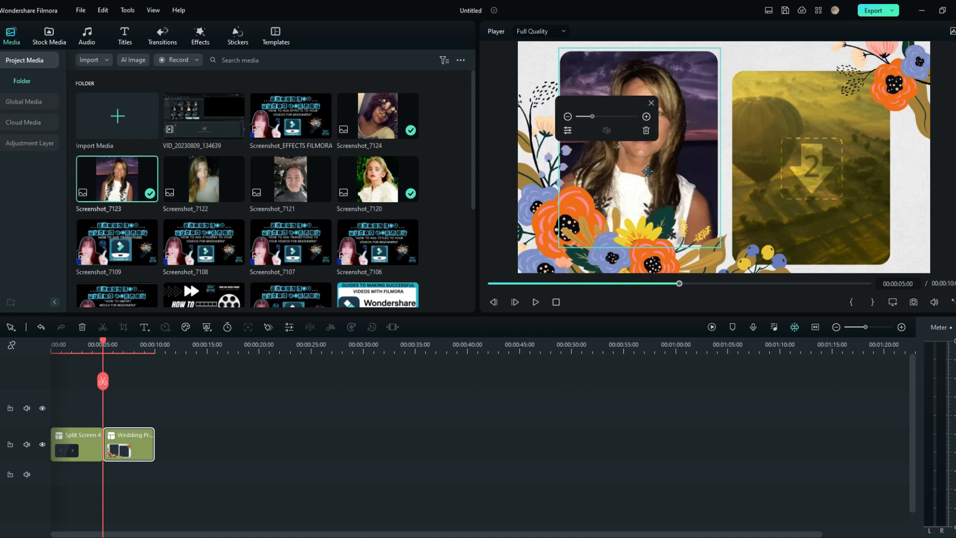
left_click(651, 103)
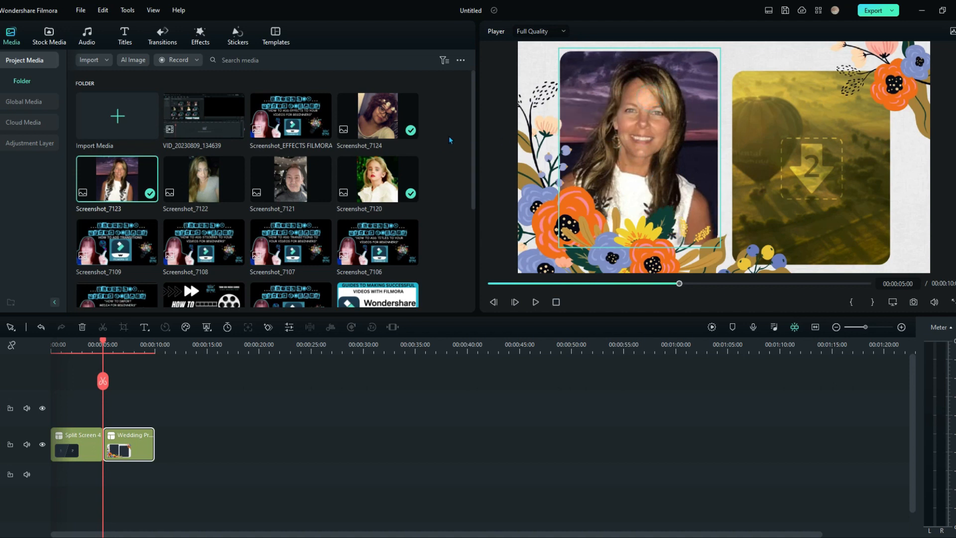
left_click_drag(291, 190, 810, 178)
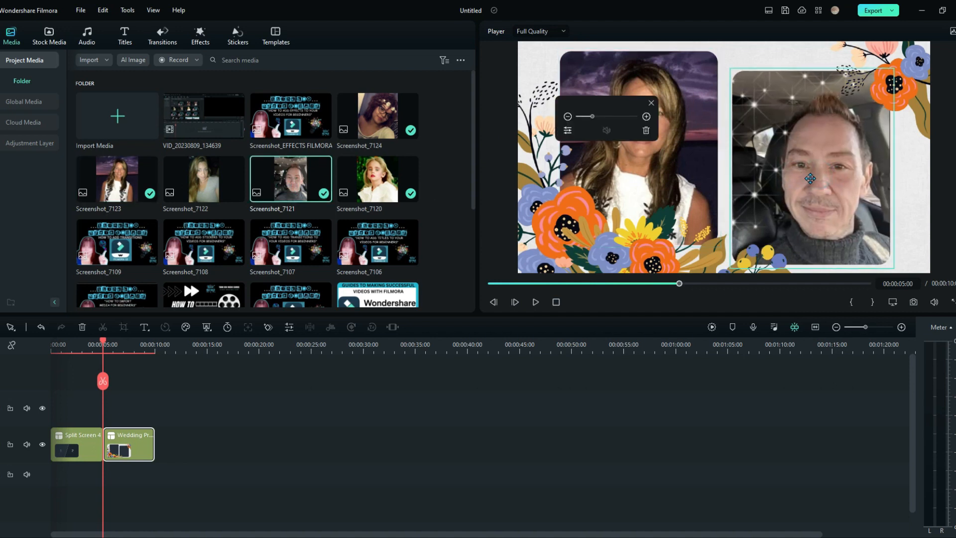
left_click(650, 104)
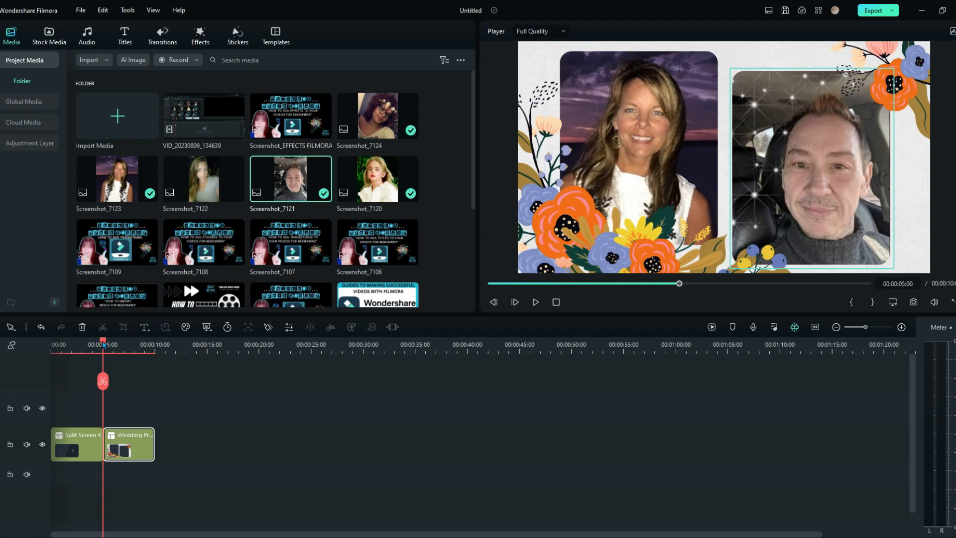
Step: Play back the sequence to review both split screen clips and the change between them
left_click_drag(103, 343, 50, 343)
left_click(536, 305)
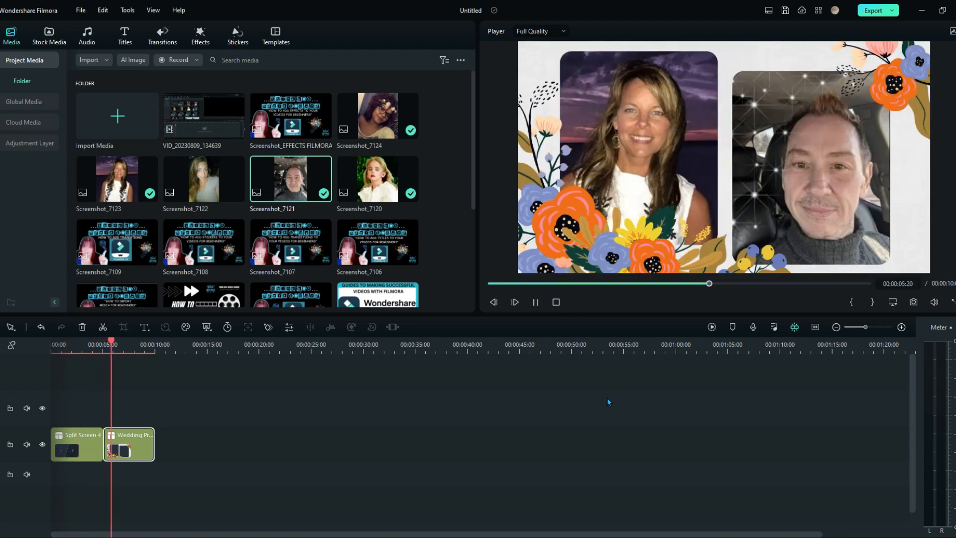
left_click(535, 302)
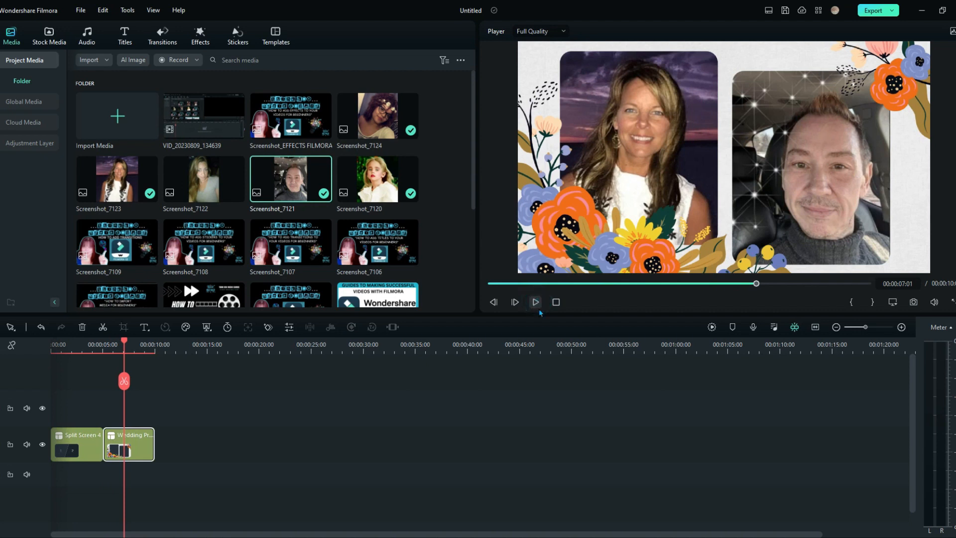
left_click_drag(127, 347, 82, 347)
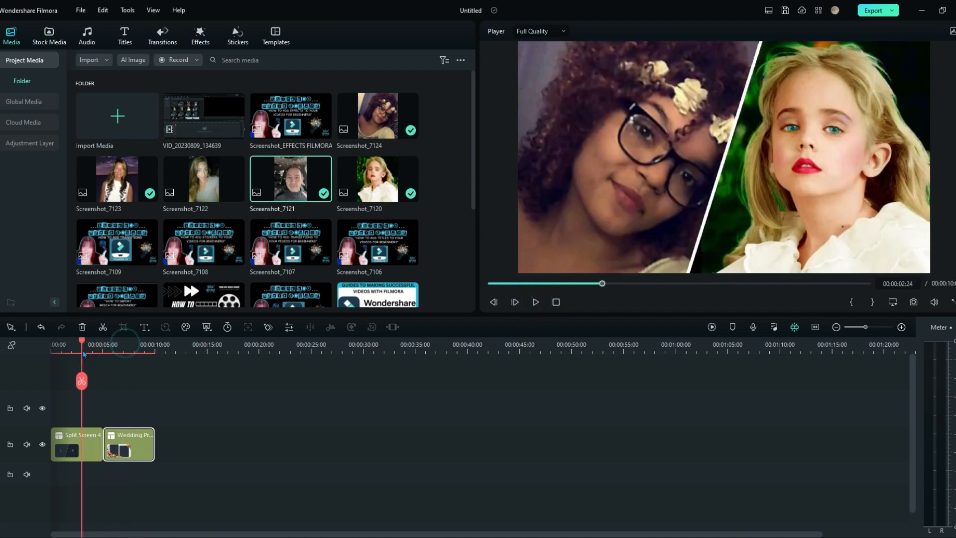
left_click(535, 301)
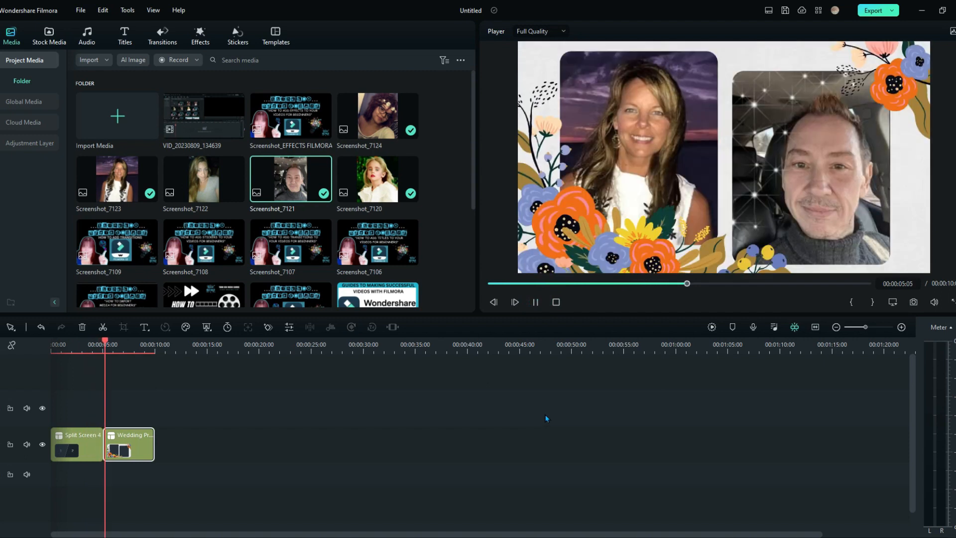
left_click(536, 302)
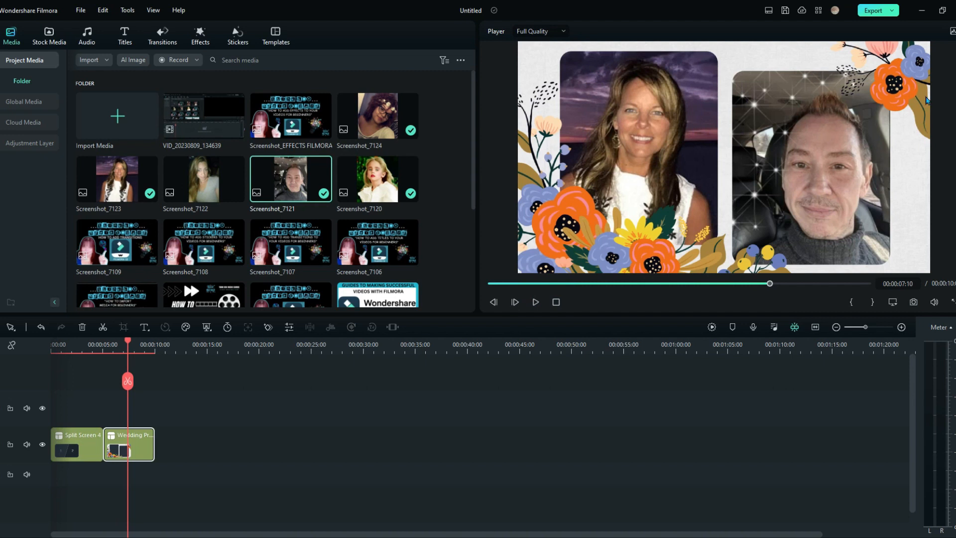
Step: Shorten the Split Screen 4 and wedding clips so the sequence ends at 00:00:07:10
left_click_drag(101, 441, 127, 442)
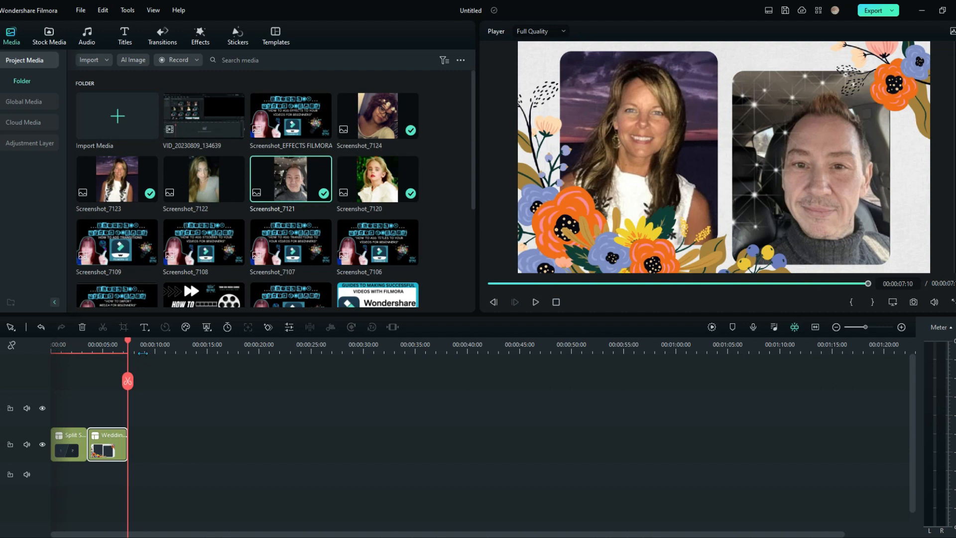
Step: Enlarge the timeline scale and scrub through the Split Screen 4 and wedding clips to review the change between them
left_click_drag(171, 349, 258, 413)
left_click_drag(207, 535, 51, 512)
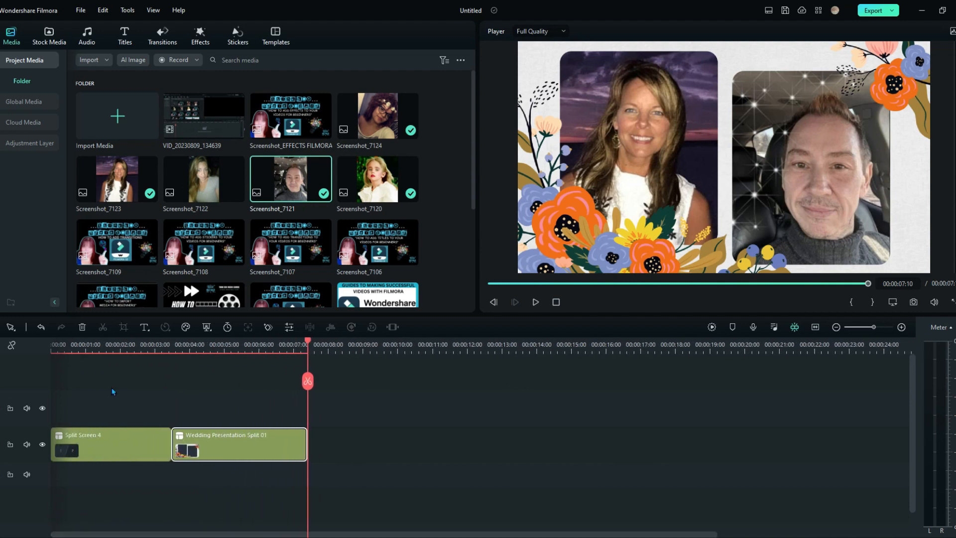
left_click(94, 346)
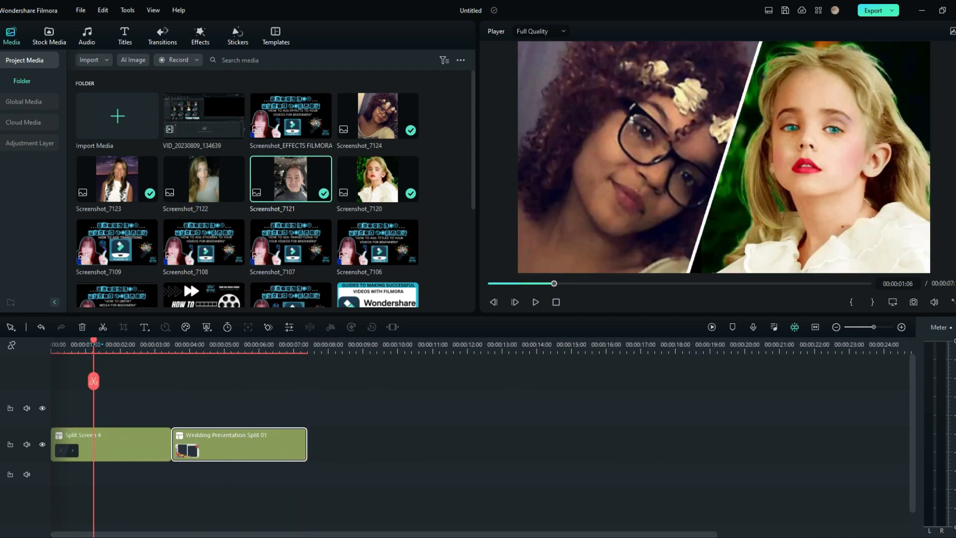
left_click_drag(94, 343, 175, 373)
left_click_drag(175, 373, 207, 410)
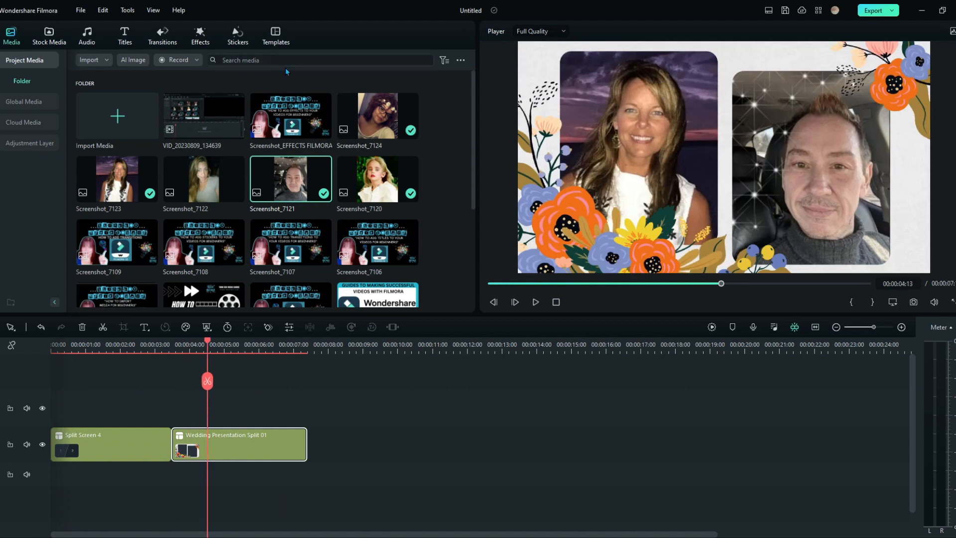
Step: Add the Social Media Split Screen Pack Split 08 template directly after the wedding clip and play it to 00:00:09:12
left_click(271, 37)
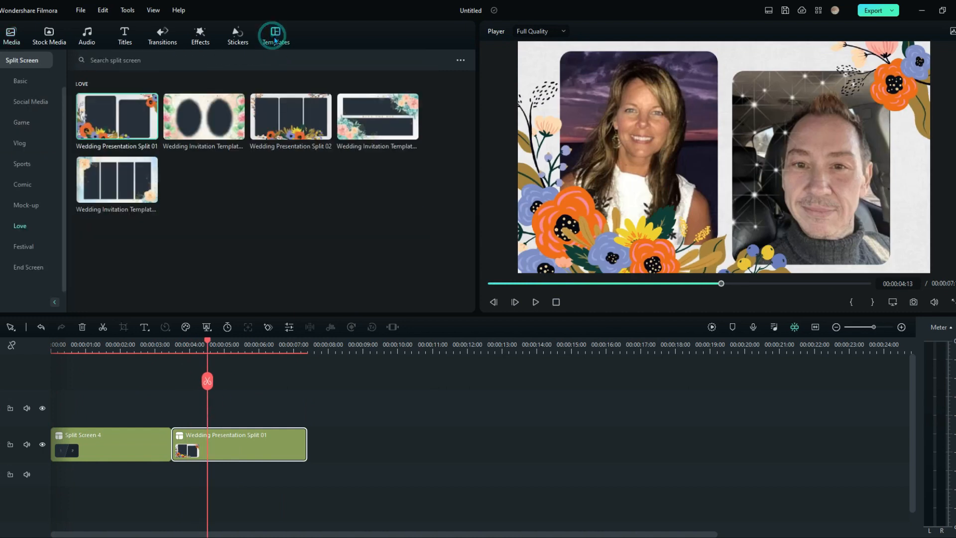
left_click(31, 102)
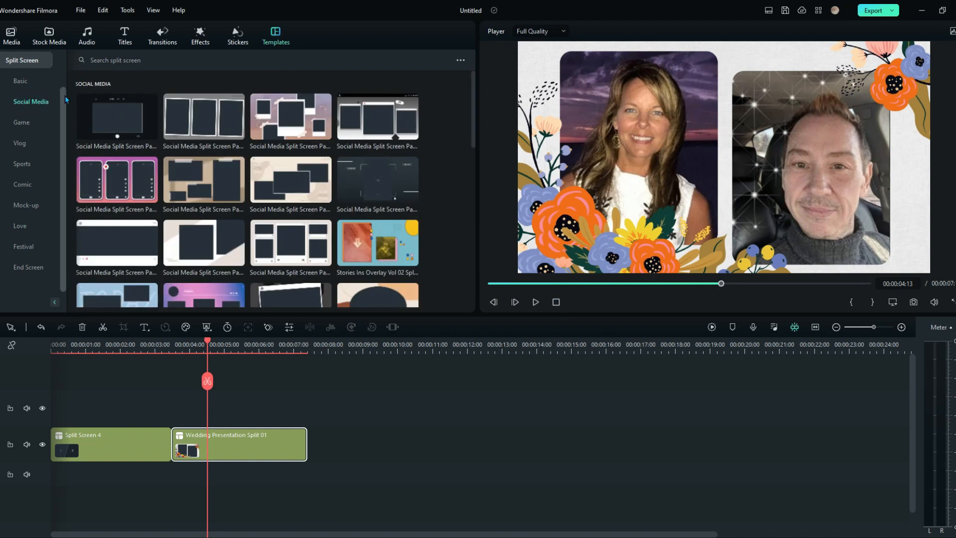
left_click_drag(293, 126, 314, 441)
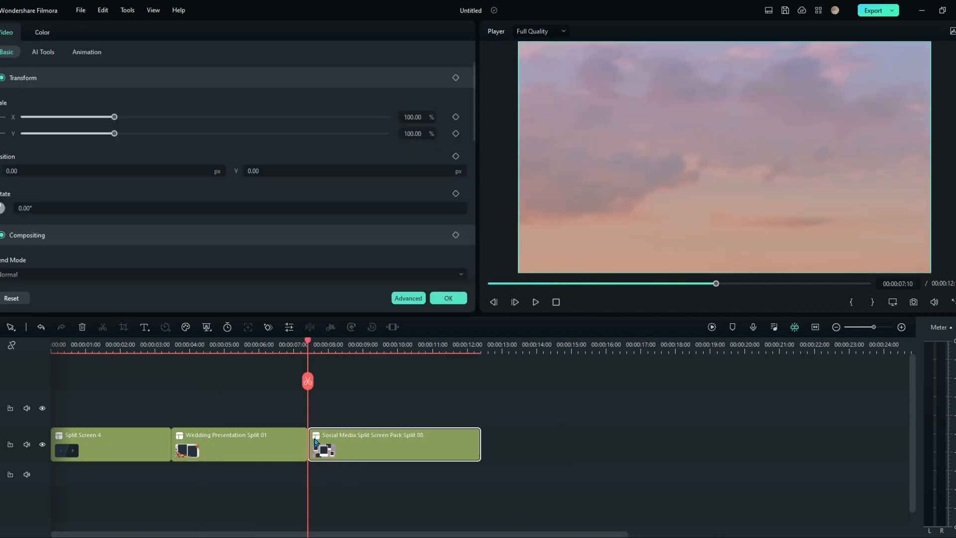
left_click(448, 298)
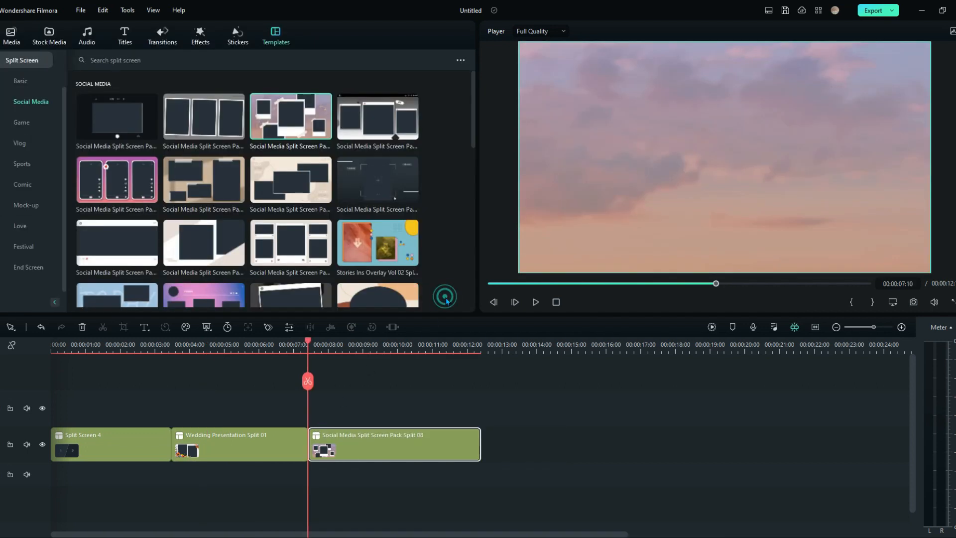
left_click(535, 302)
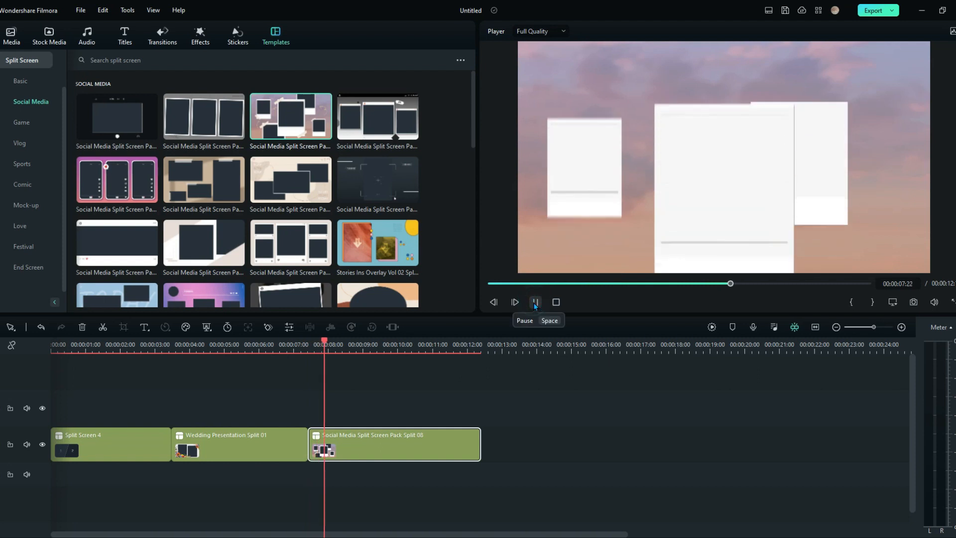
left_click(535, 302)
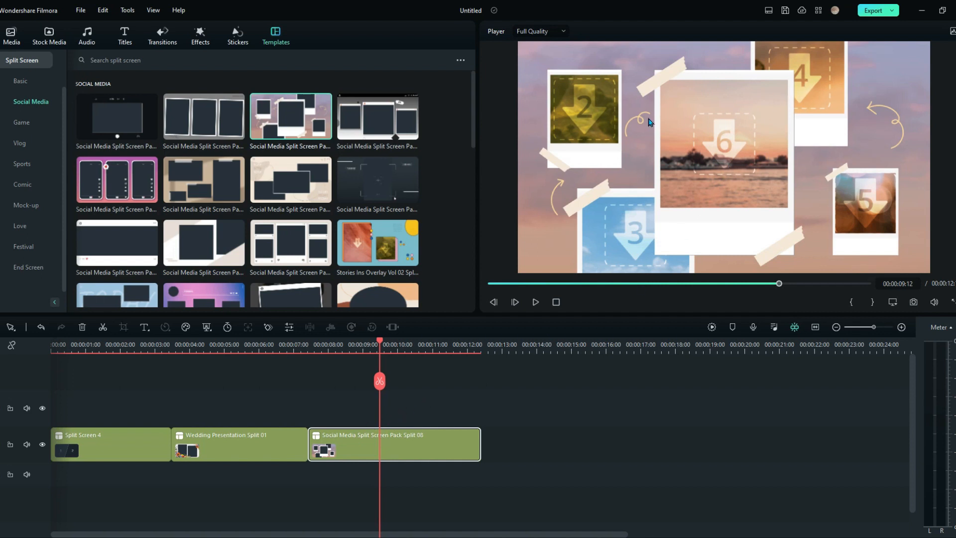
Step: Fill the social media template's frame 6 with Screenshot_7120 and frame 5 with Screenshot_7121, scaled down to show the whole face
left_click(11, 36)
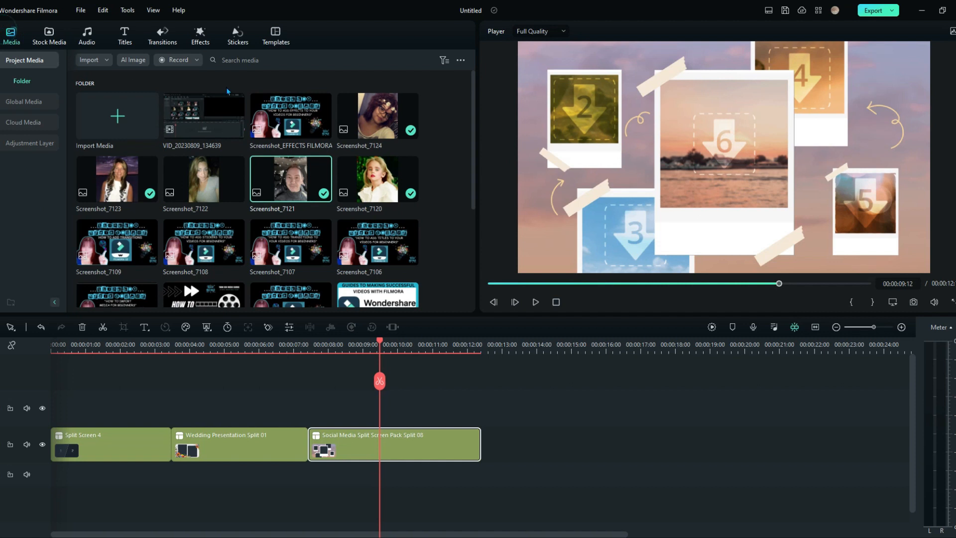
left_click_drag(371, 189, 711, 154)
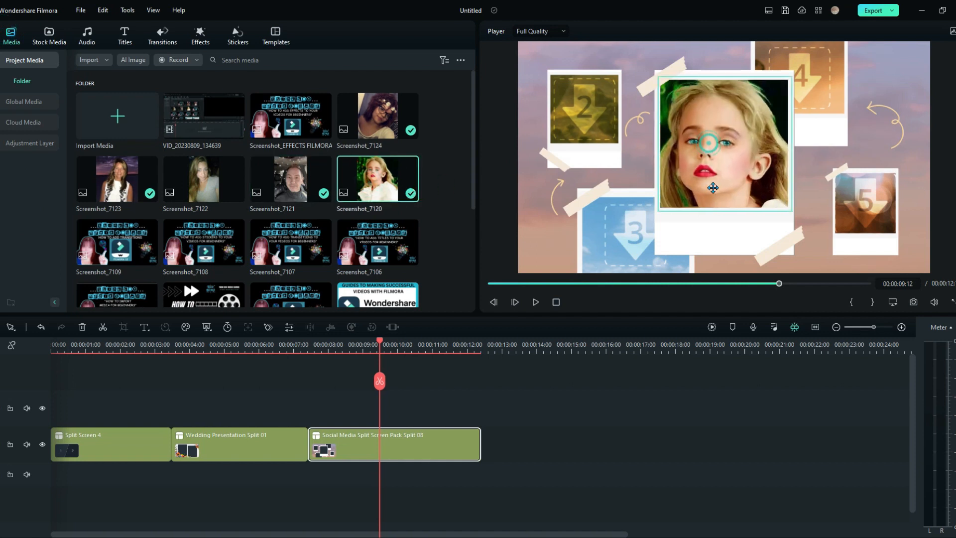
left_click_drag(289, 180, 858, 208)
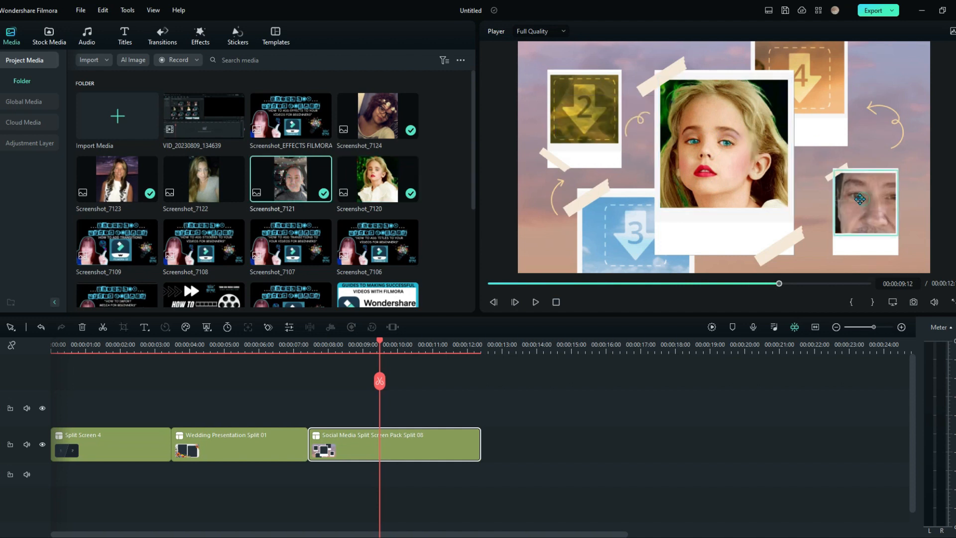
left_click_drag(592, 117, 584, 115)
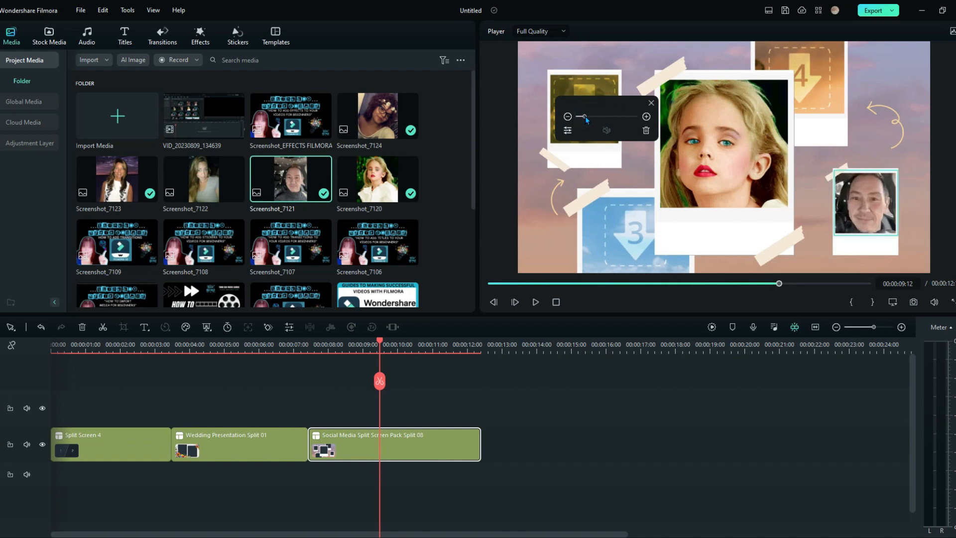
Step: Fill frame 3 with Screenshot_7123 and frame 4 with Screenshot_7124, repositioning each photo within its frame
left_click_drag(117, 182, 591, 262)
left_click_drag(614, 228, 606, 247)
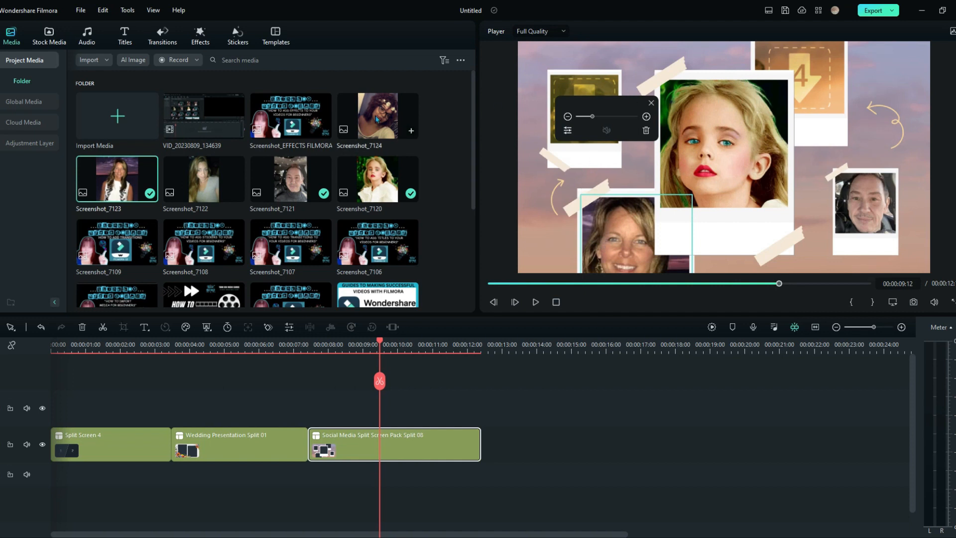
left_click_drag(371, 125, 805, 100)
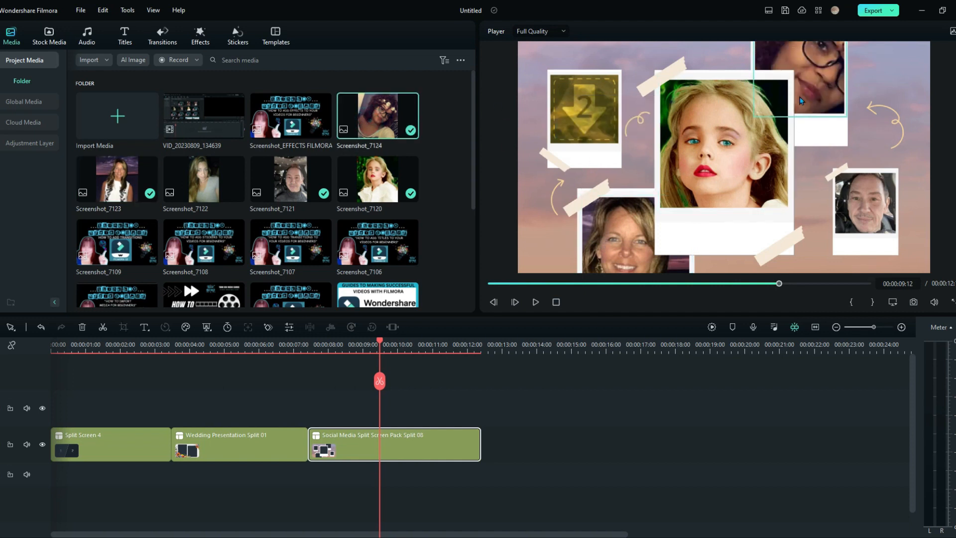
mouse_move(806, 63)
left_mouse_down()
mouse_move(797, 70)
mouse_move(804, 96)
mouse_move(795, 76)
left_mouse_up()
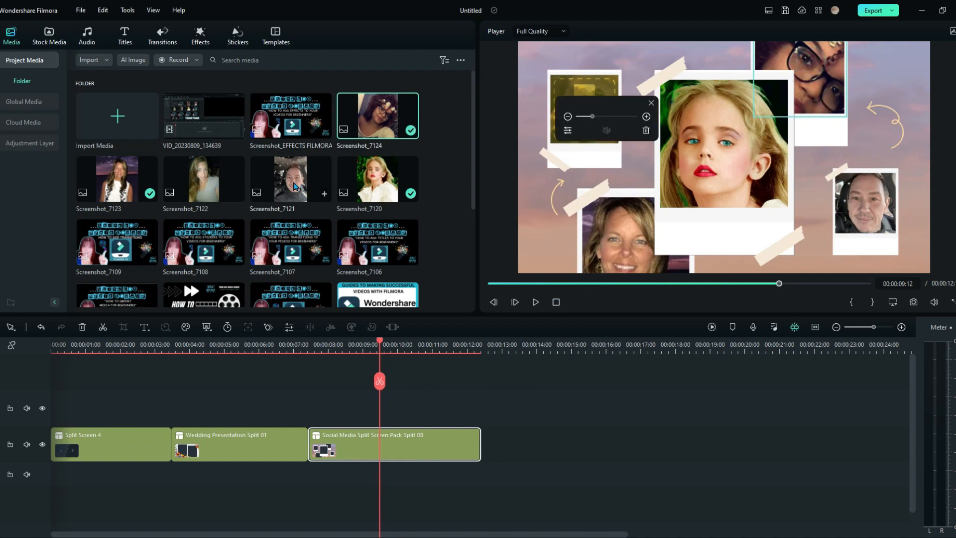
Step: Fill frame 2 with Screenshot_7122 and scale the photo down within its frame
left_click_drag(199, 184, 585, 135)
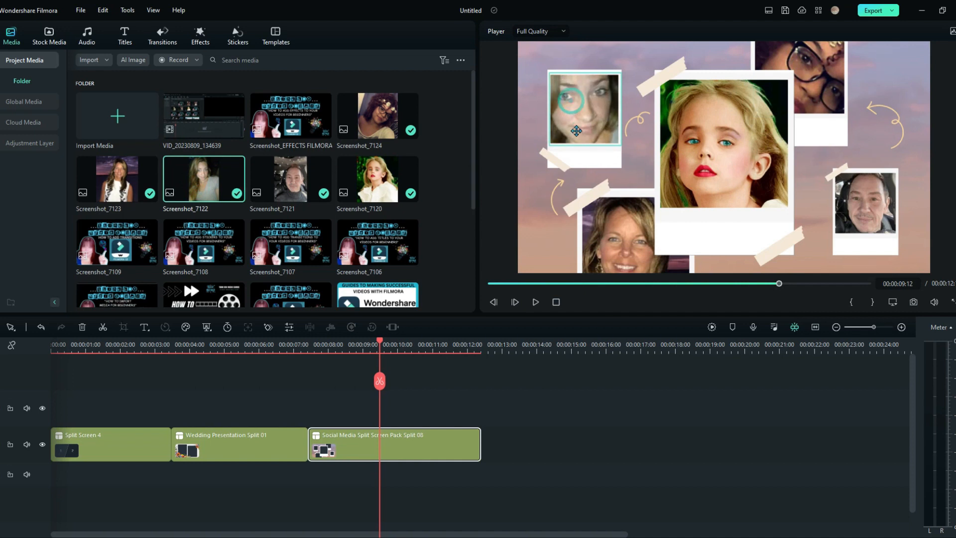
left_click_drag(594, 117, 583, 118)
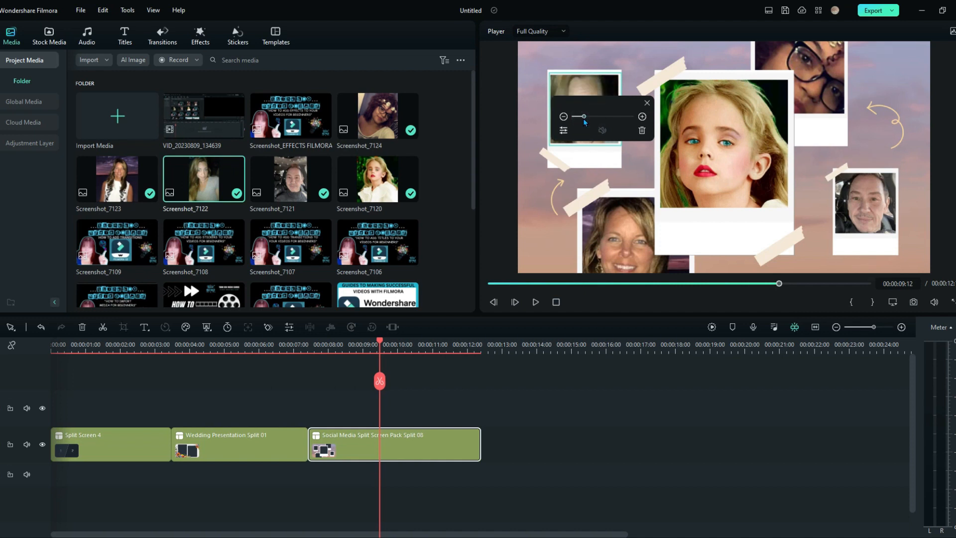
left_click(647, 102)
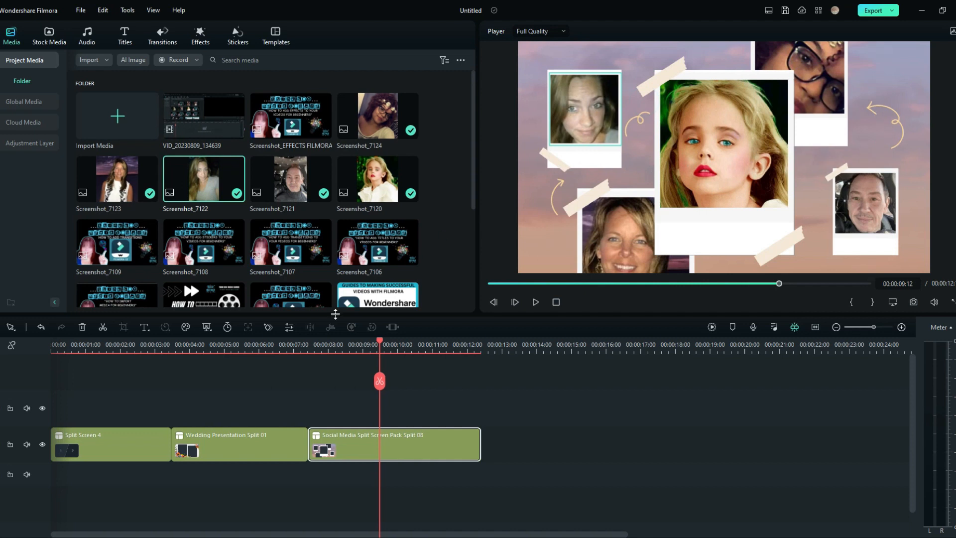
Step: Play back the sequence from the end of the wedding clip to review the filled social media split screen
left_click_drag(379, 351, 302, 352)
left_click(535, 302)
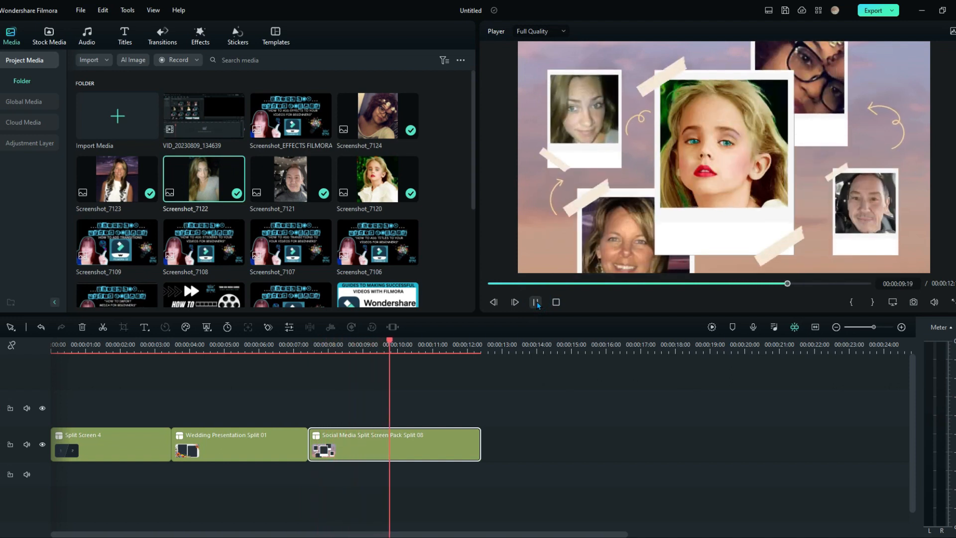
left_click(535, 302)
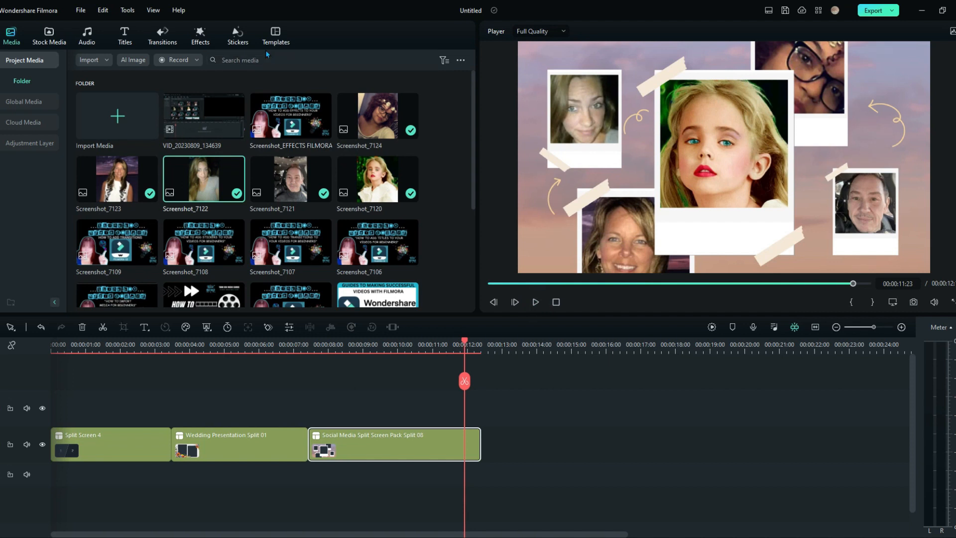
Step: Browse the split screen templates and add Manga Pack Split 04 from the Comic category directly after the social media clip
left_click(275, 43)
scroll(264, 200, "down", 3)
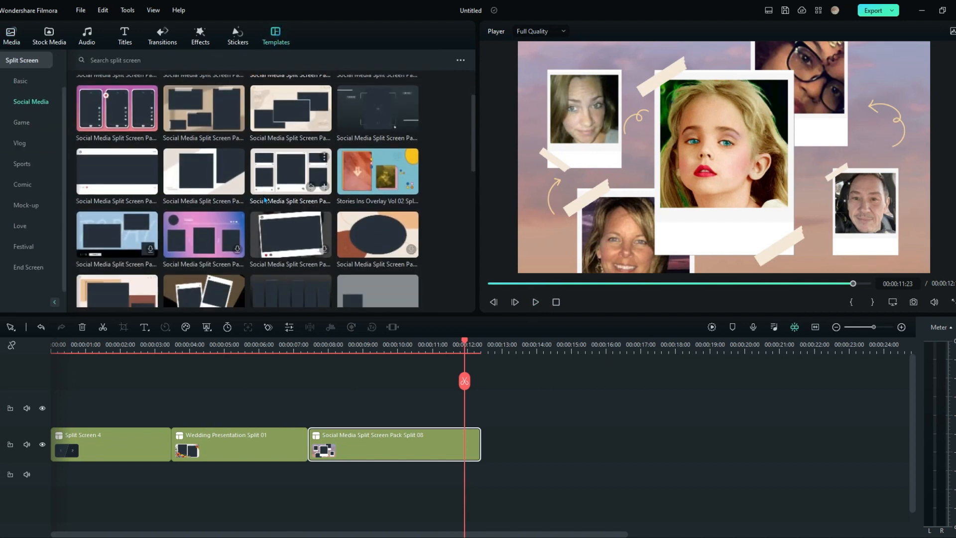
scroll(264, 197, "down", 3)
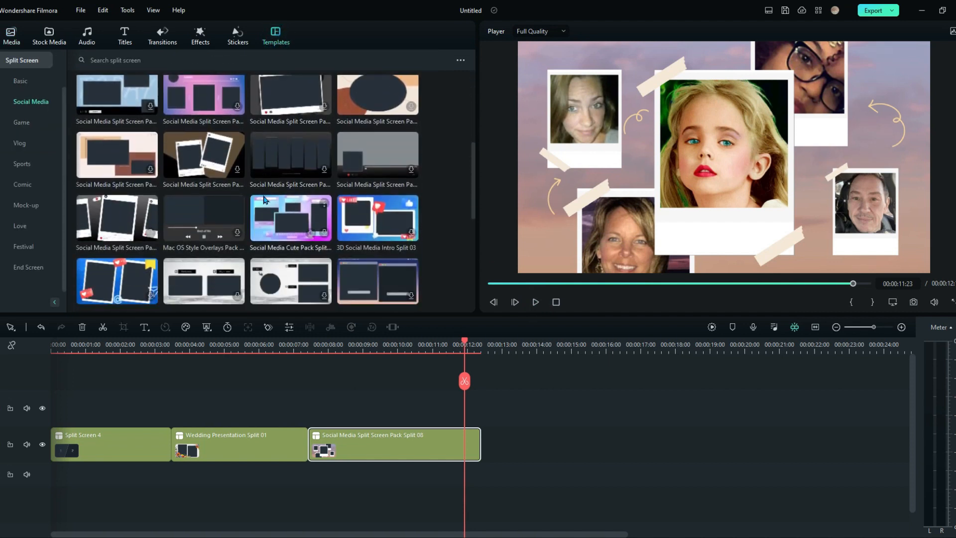
scroll(263, 196, "down", 5)
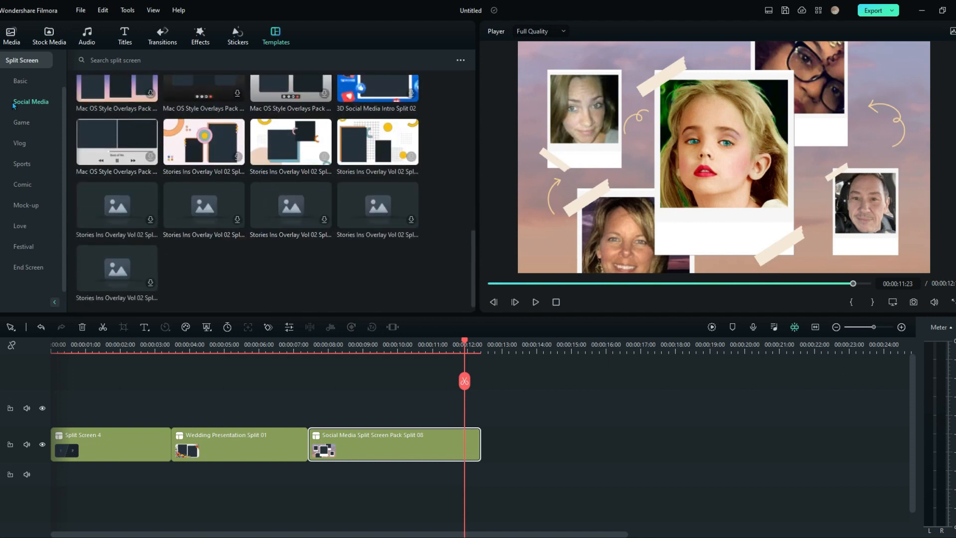
scroll(286, 247, "up", 3)
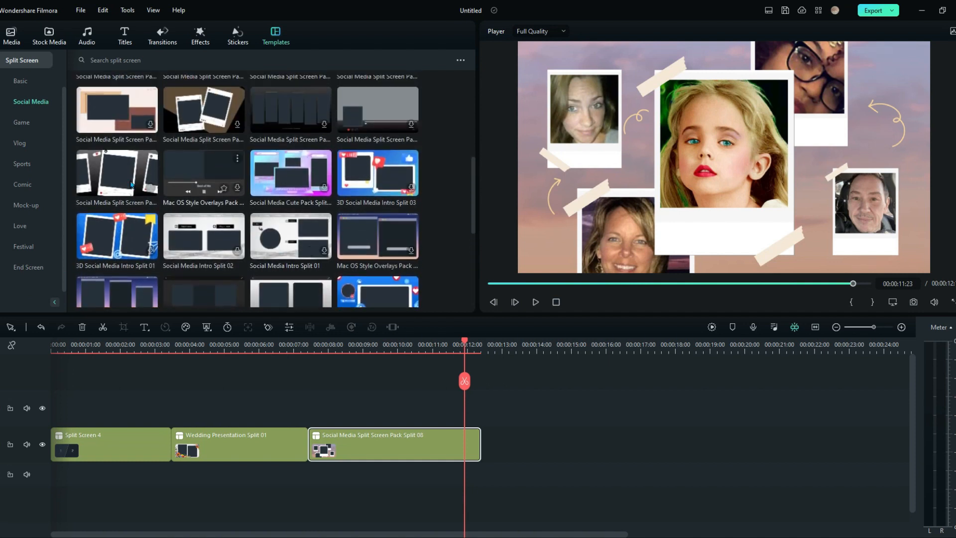
left_click(17, 185)
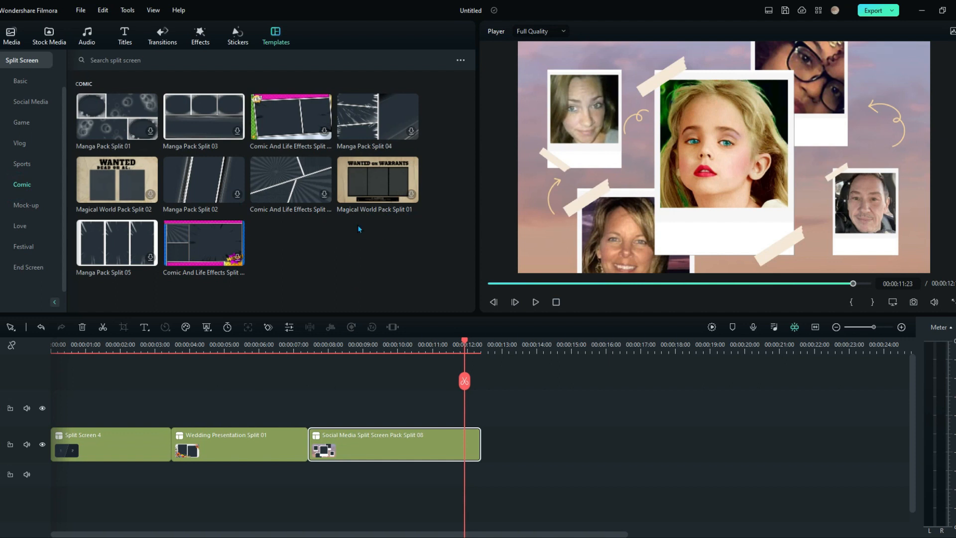
left_click_drag(371, 122, 485, 436)
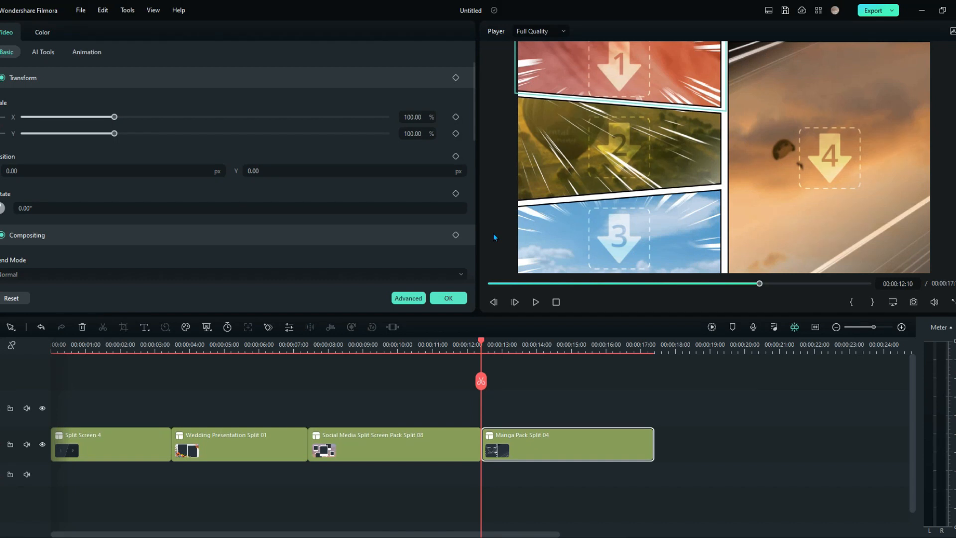
left_click(445, 298)
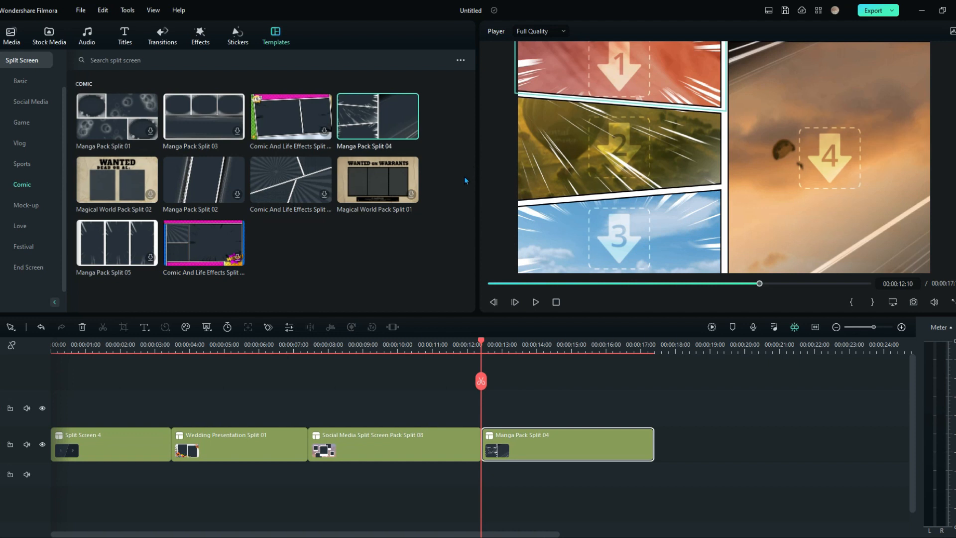
Step: Fill the manga template's frame 4 with Screenshot_7123 and frame 3 with Screenshot_7121, scaled down and repositioned within the frame
left_click(11, 37)
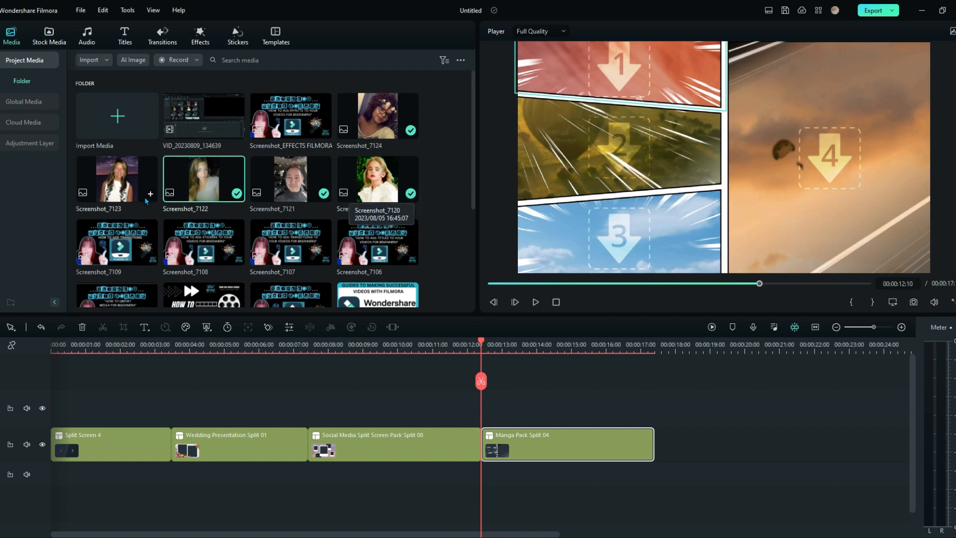
left_click_drag(144, 185, 790, 197)
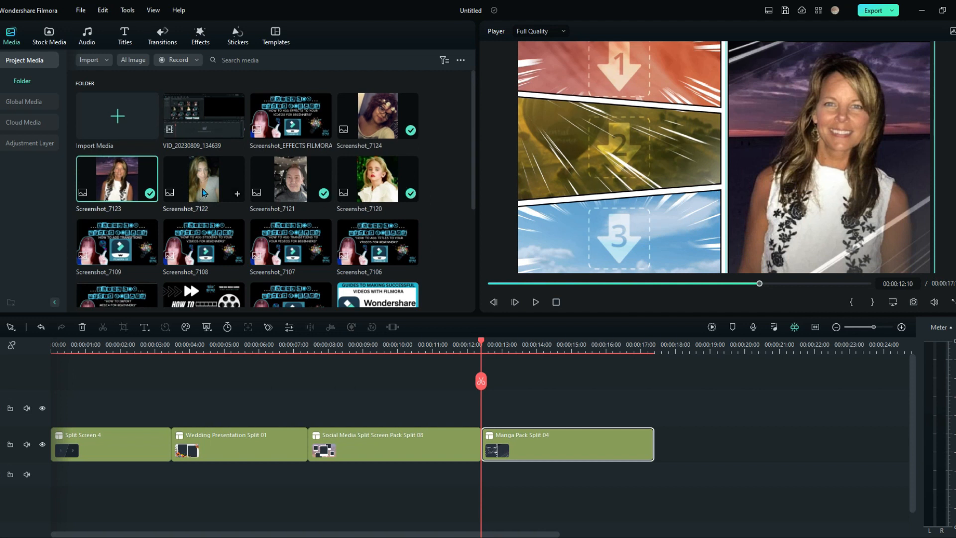
left_click_drag(290, 192, 617, 231)
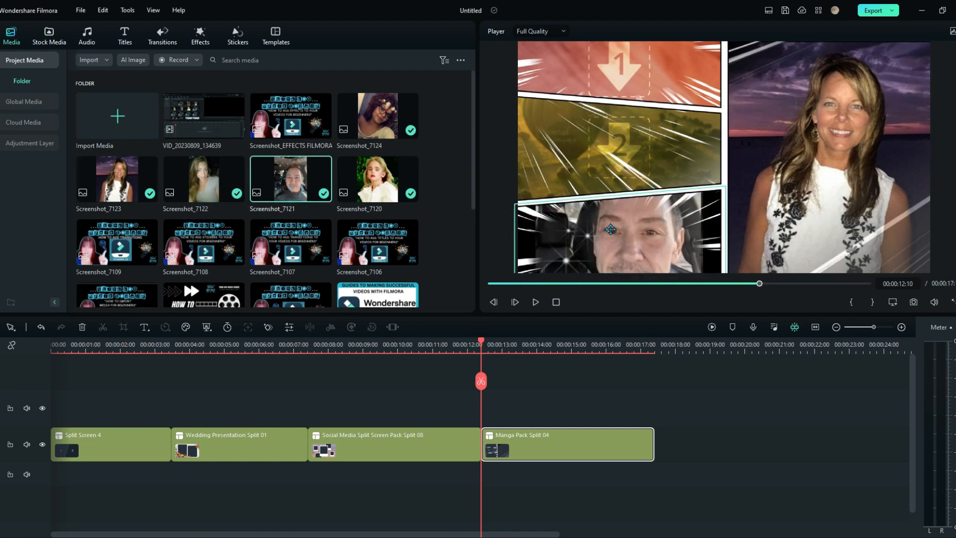
left_click_drag(616, 231, 612, 220)
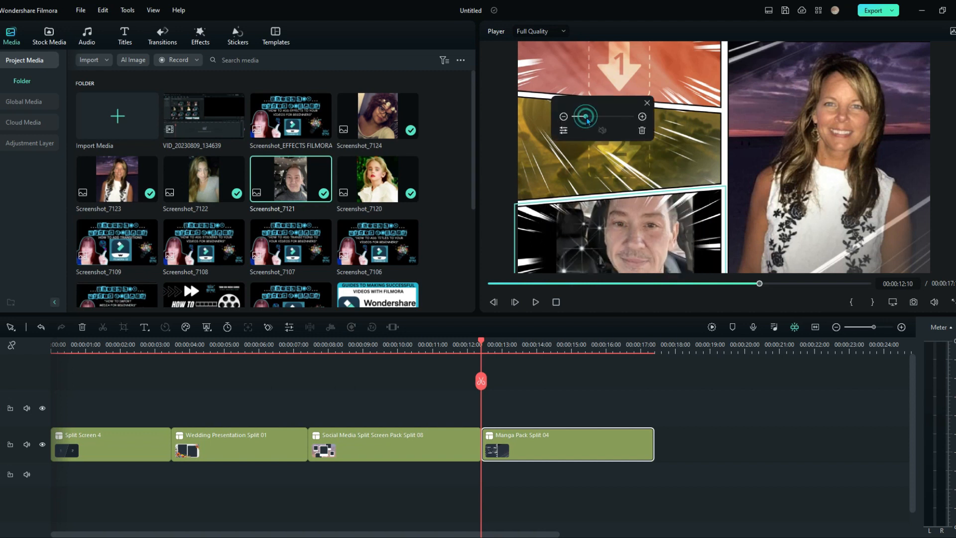
left_click_drag(612, 253, 609, 255)
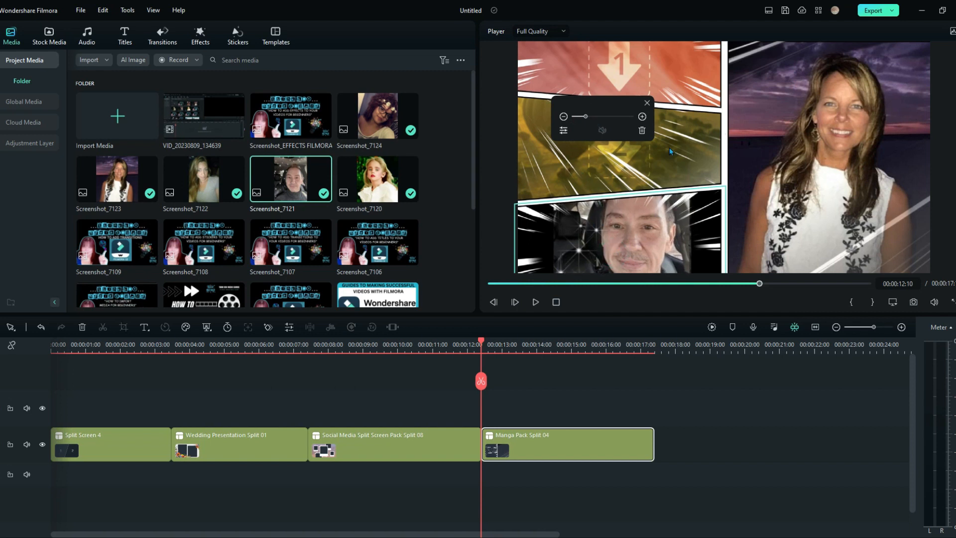
Step: Fill the manga template's frame 2 with Screenshot_7124 and frame 1 with Screenshot_7120, repositioning the frame 1 photo within its frame
left_click(385, 127)
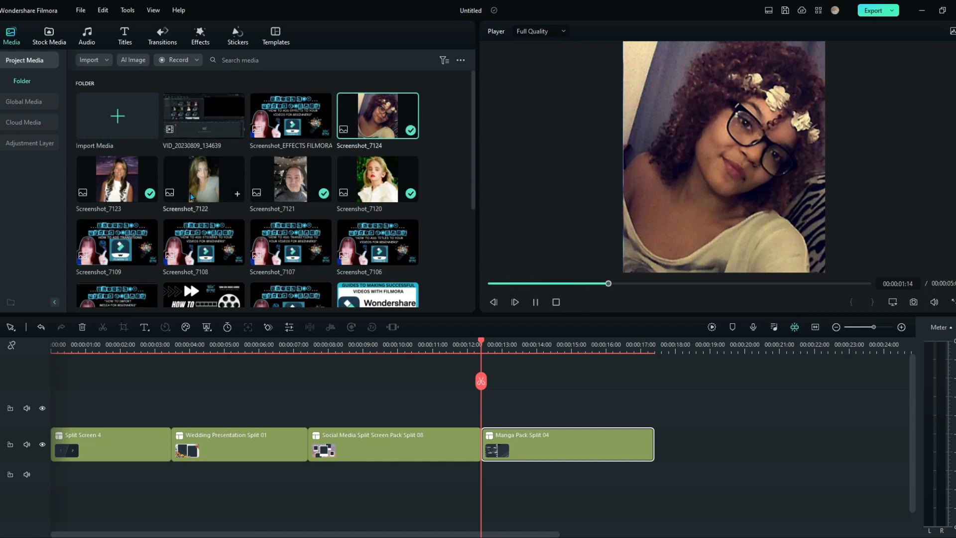
left_click(535, 345)
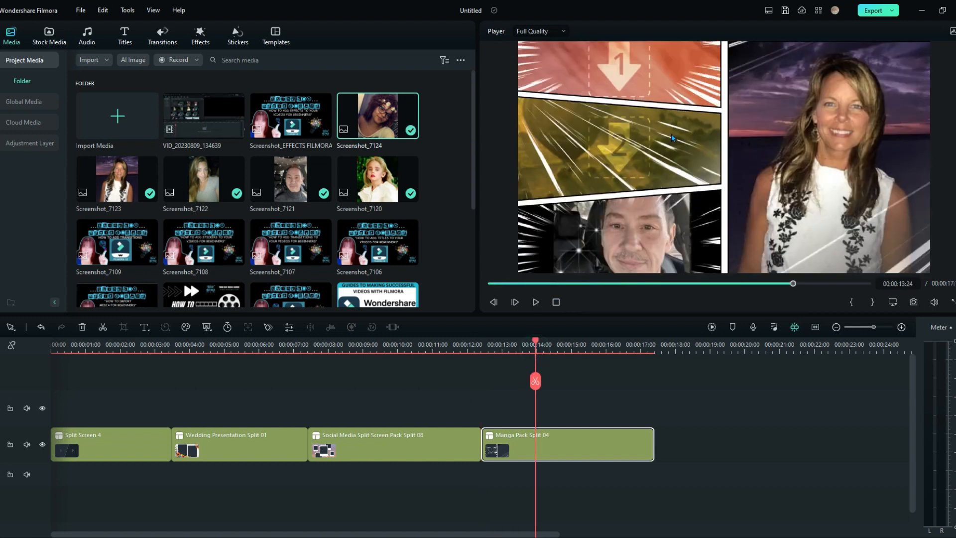
left_click(631, 238)
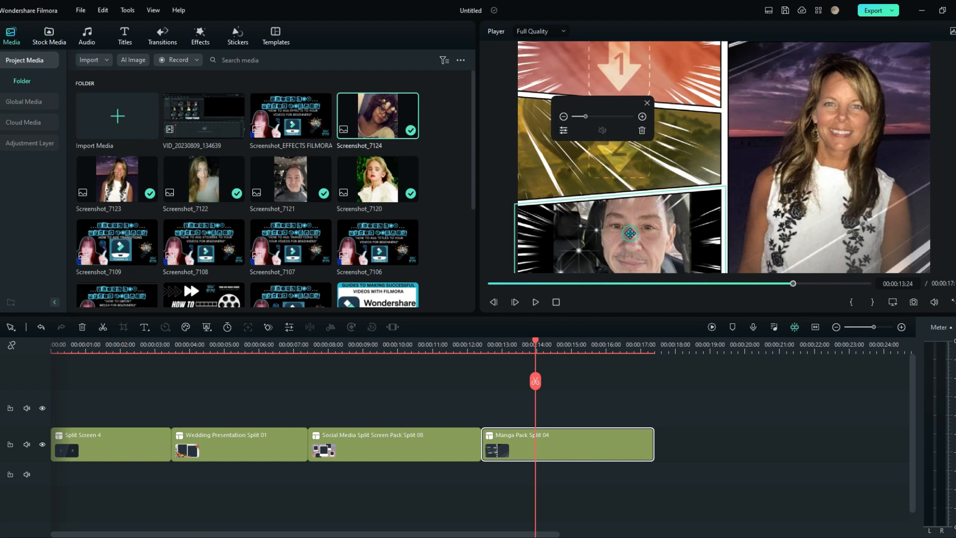
left_click_drag(377, 122, 607, 163)
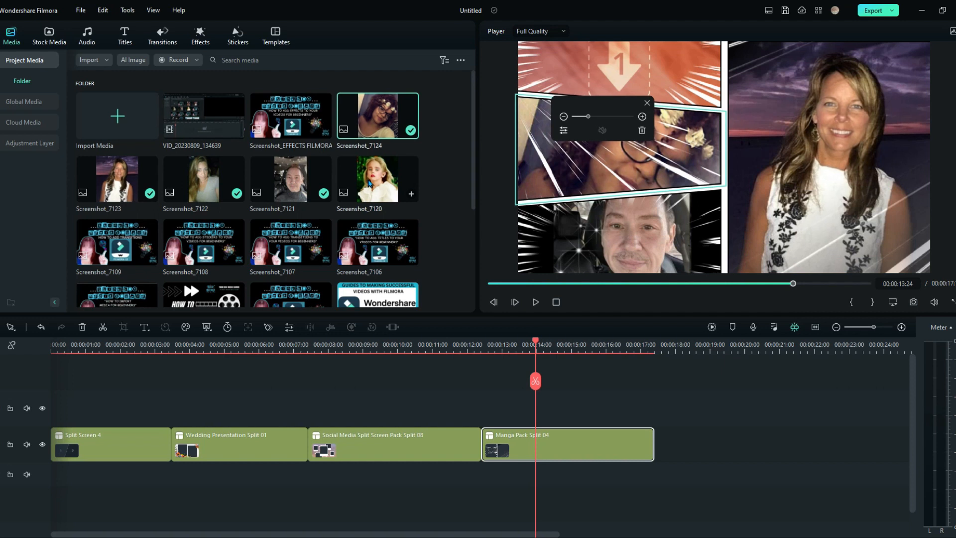
left_click_drag(377, 179, 620, 106)
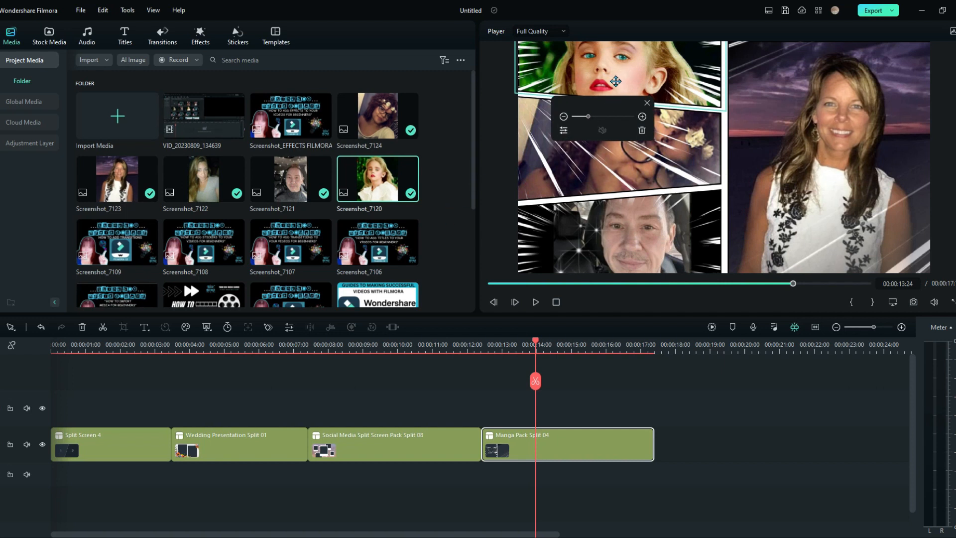
left_click_drag(611, 80, 620, 81)
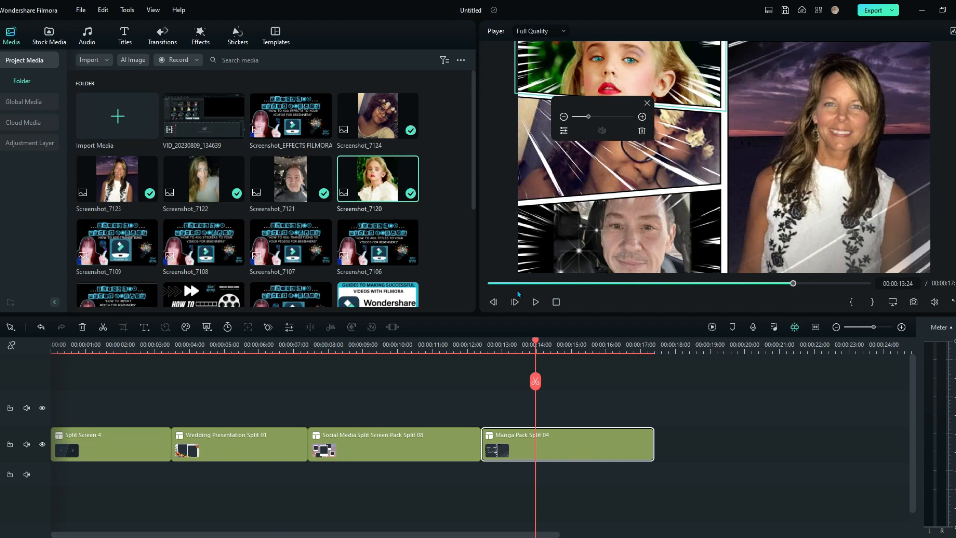
Step: Play back the sequence from just before the manga clip to review the filled manga split screen
left_click(463, 347)
left_click(535, 302)
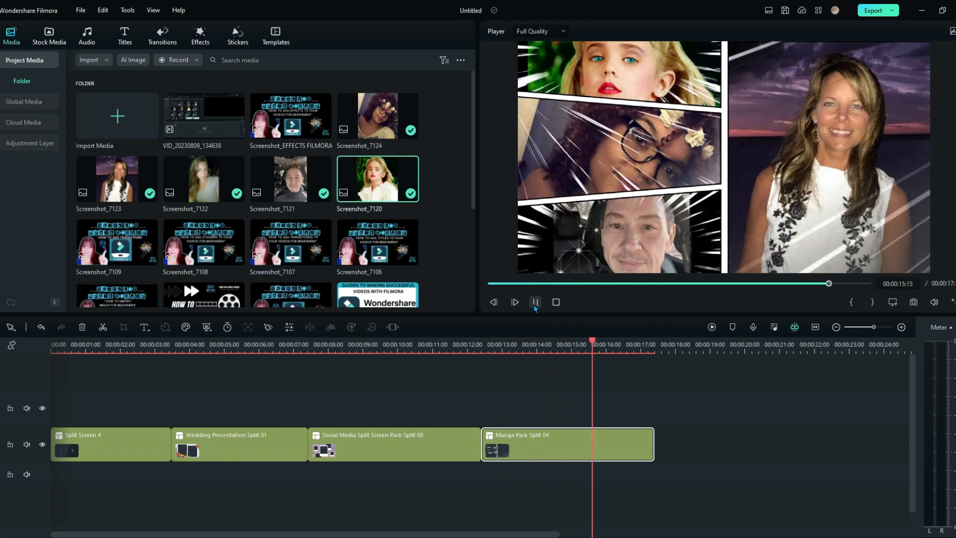
left_click(535, 302)
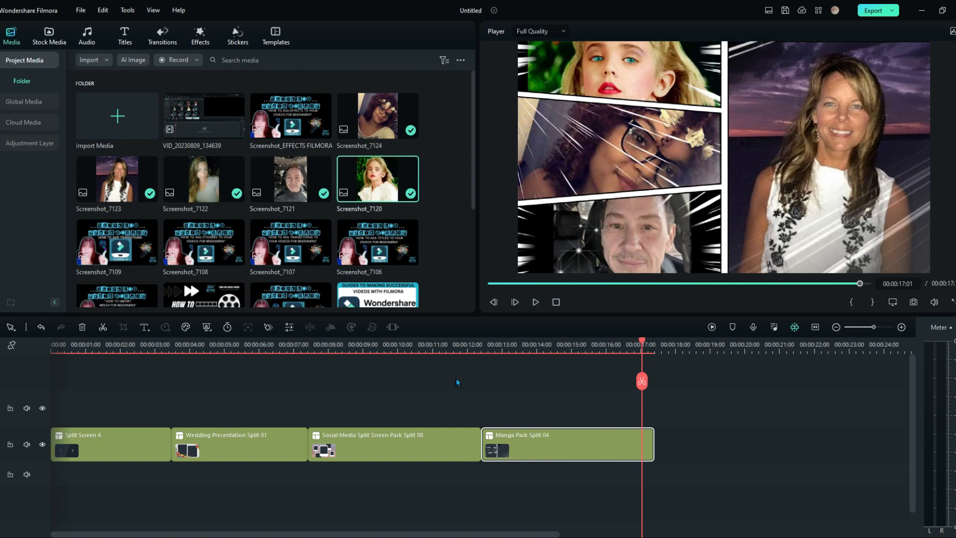
Step: Return to the split screen templates and browse the layouts in the Basic category
left_click(283, 45)
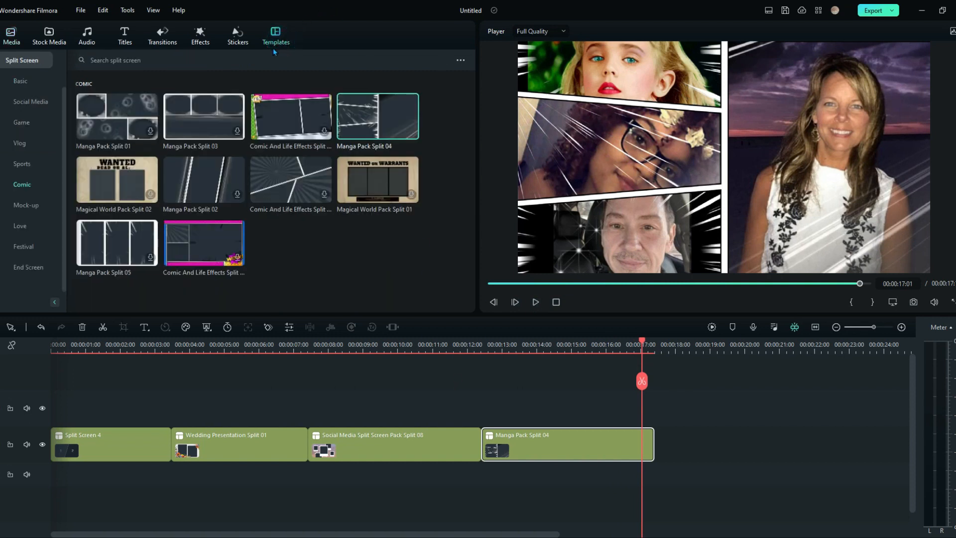
left_click(21, 82)
mouse_move(243, 171)
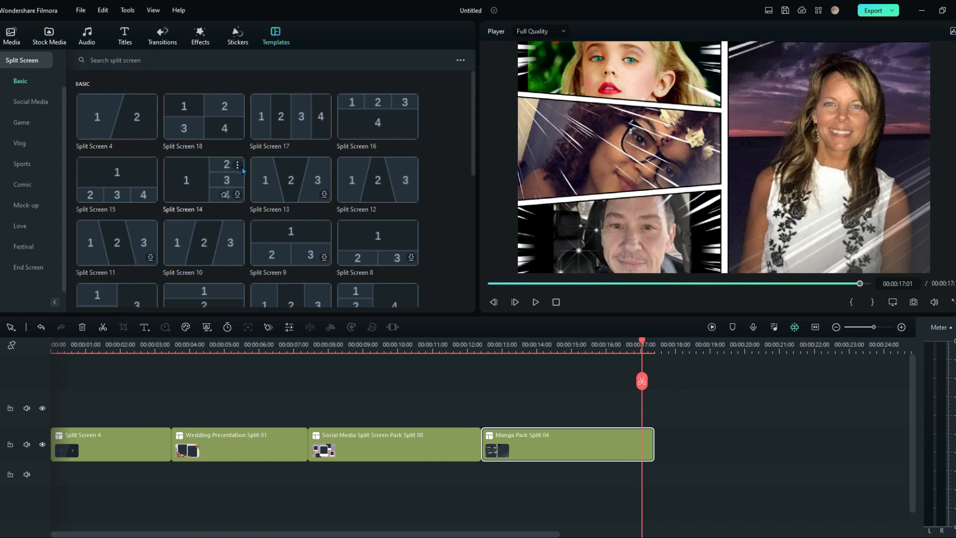